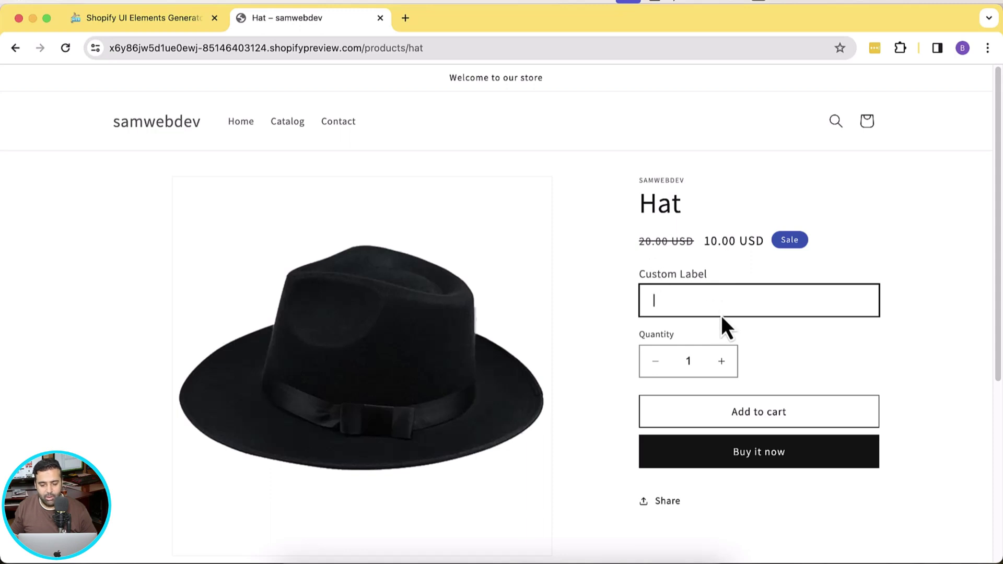
Step: Fill in the hat's Custom Label field with "Any label" and add the hat to the cart
left_click_drag(999, 247, 999, 214)
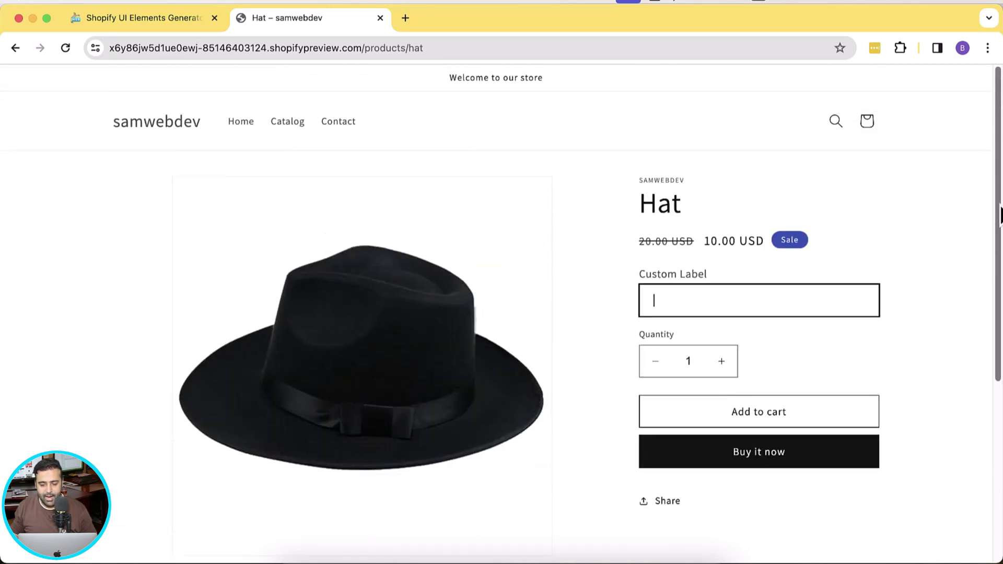
left_click(835, 413)
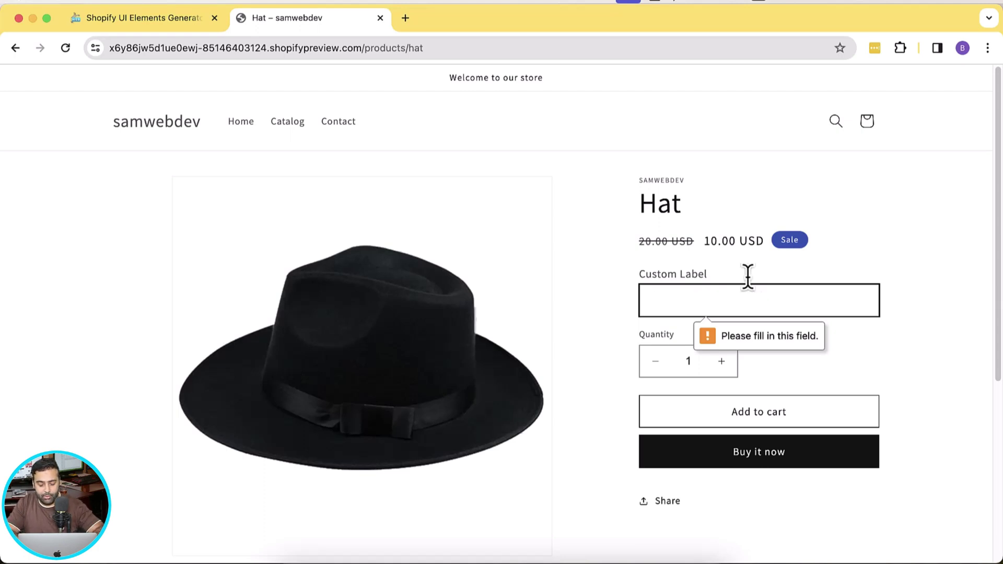
type("Any")
key("Down")
key("Return")
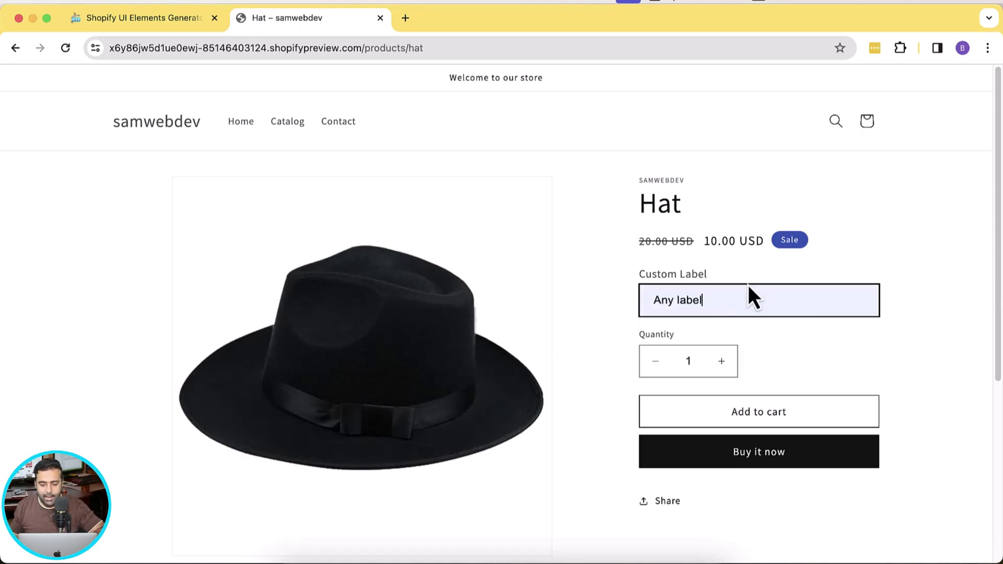
left_click(737, 413)
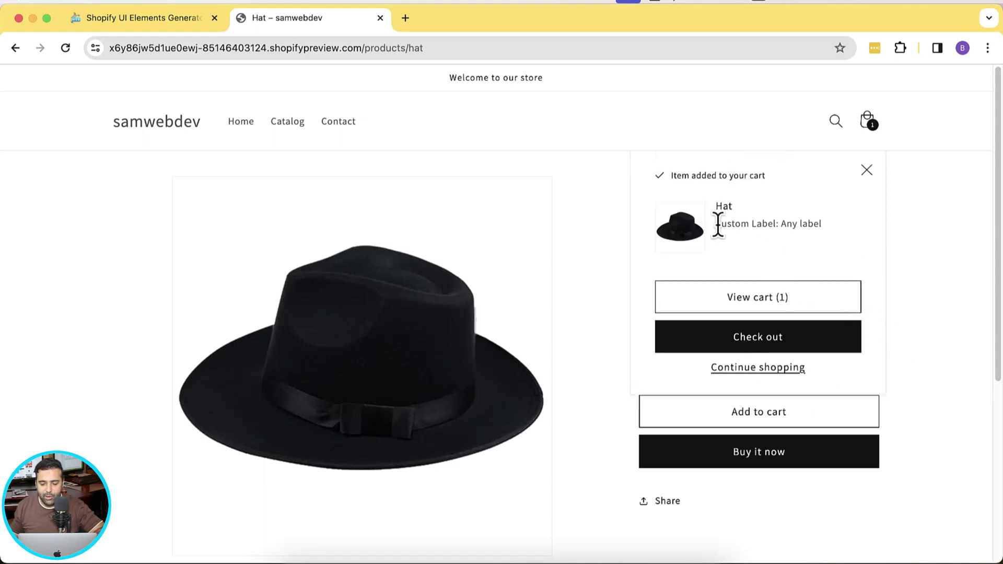
Step: Proceed to checkout and examine the custom label listed under the hat in the order summary
left_click_drag(716, 224, 772, 224)
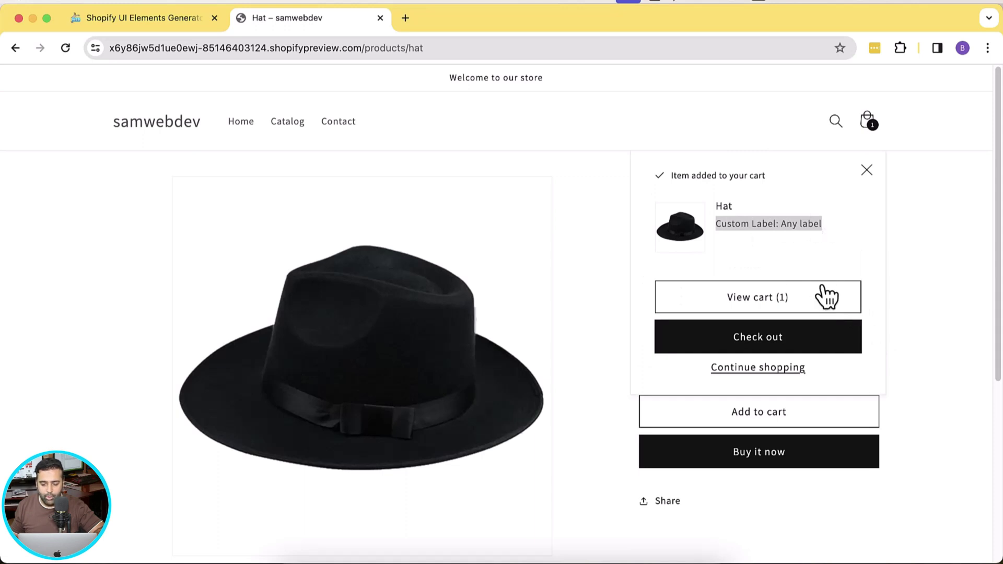
left_click(823, 343)
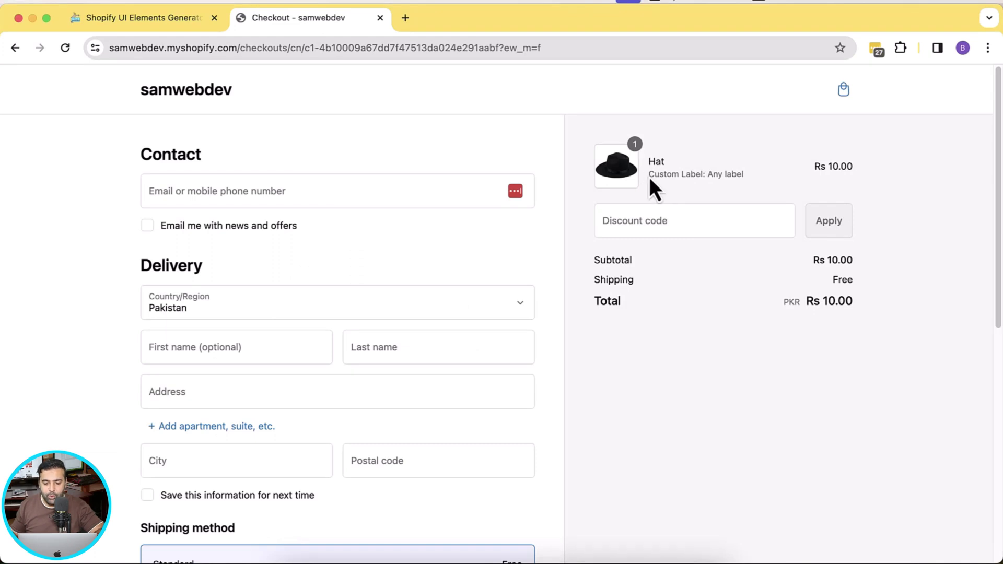
left_click_drag(650, 174, 740, 174)
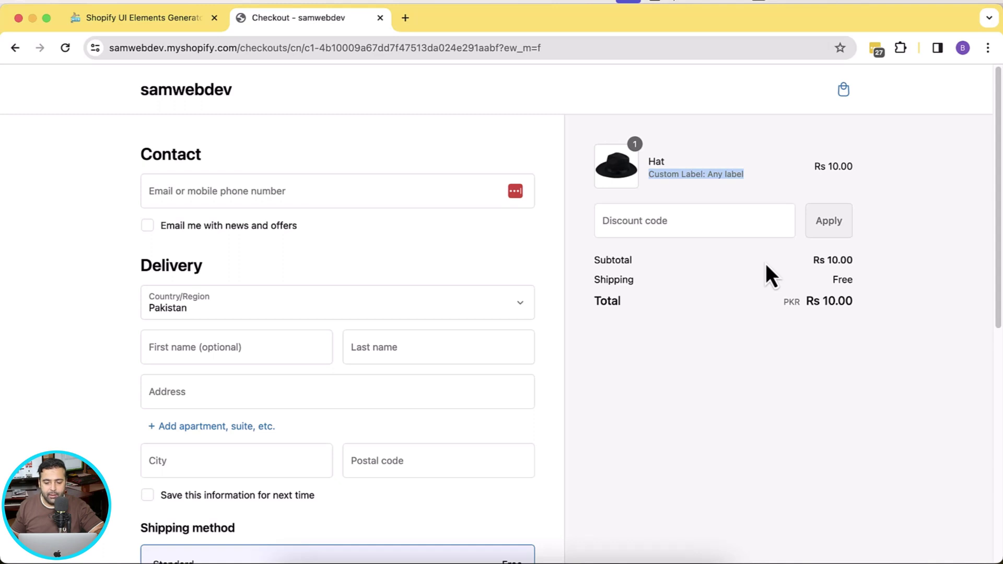
Step: Switch to the Shopify UI Elements Generator, label the required short text field "Custom Input Field", and copy its Liquid code
left_click(143, 20)
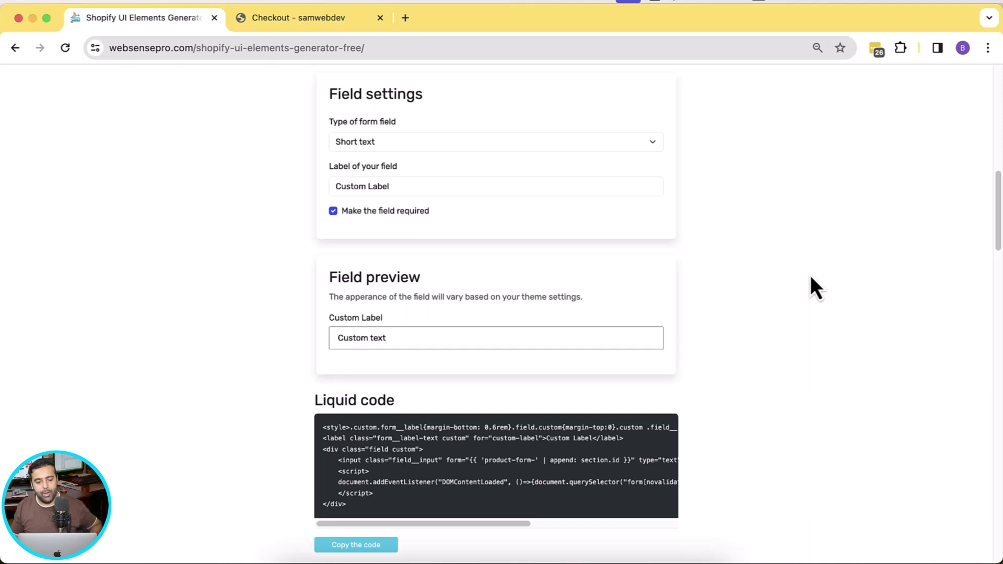
left_click(651, 146)
left_click(401, 146)
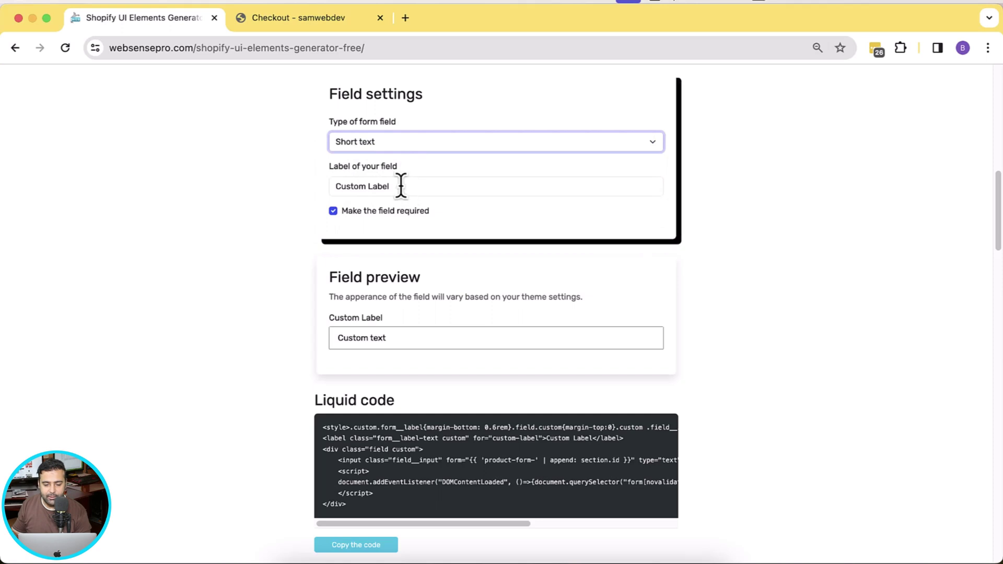
left_click_drag(401, 186, 331, 186)
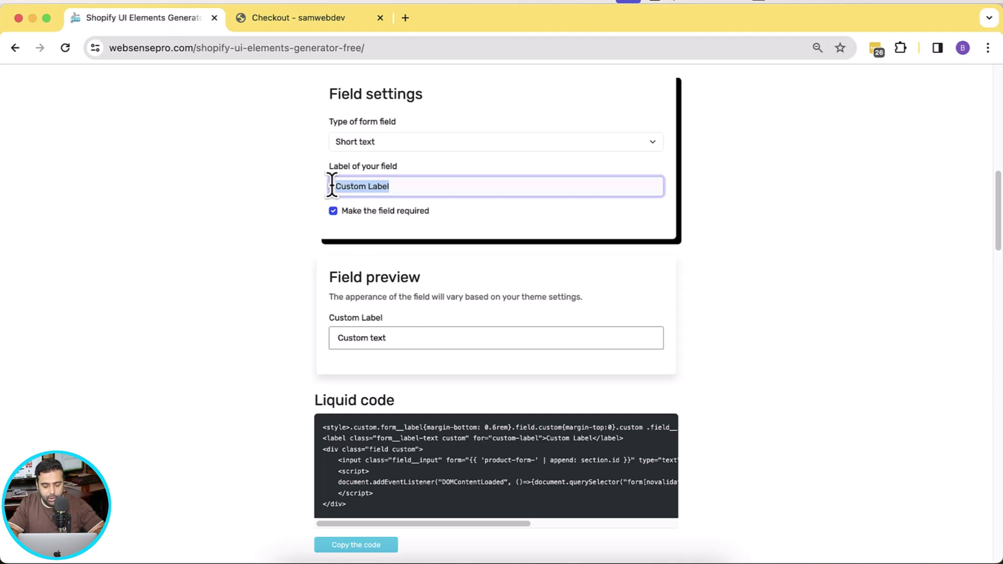
type("Cus")
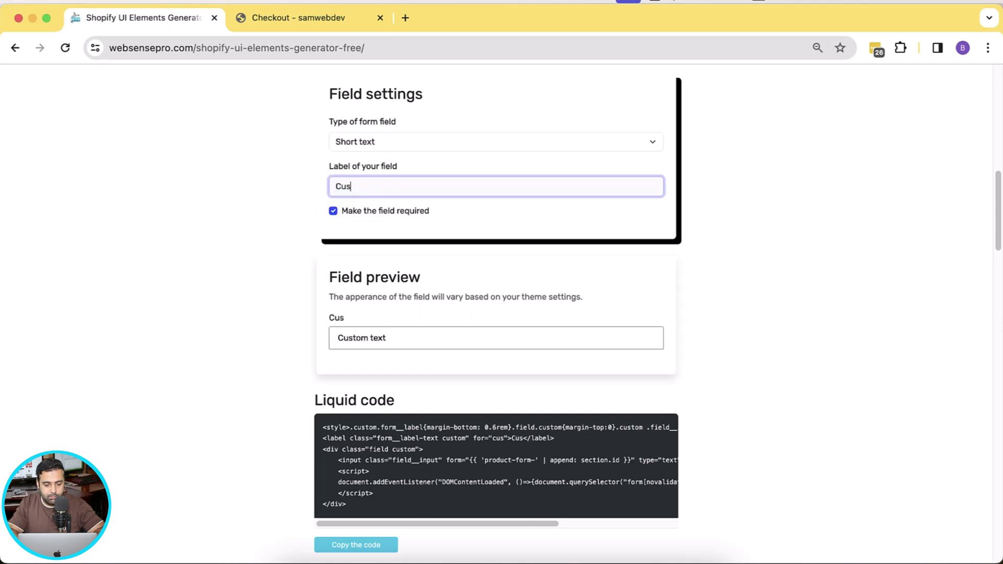
type("tom Input Field")
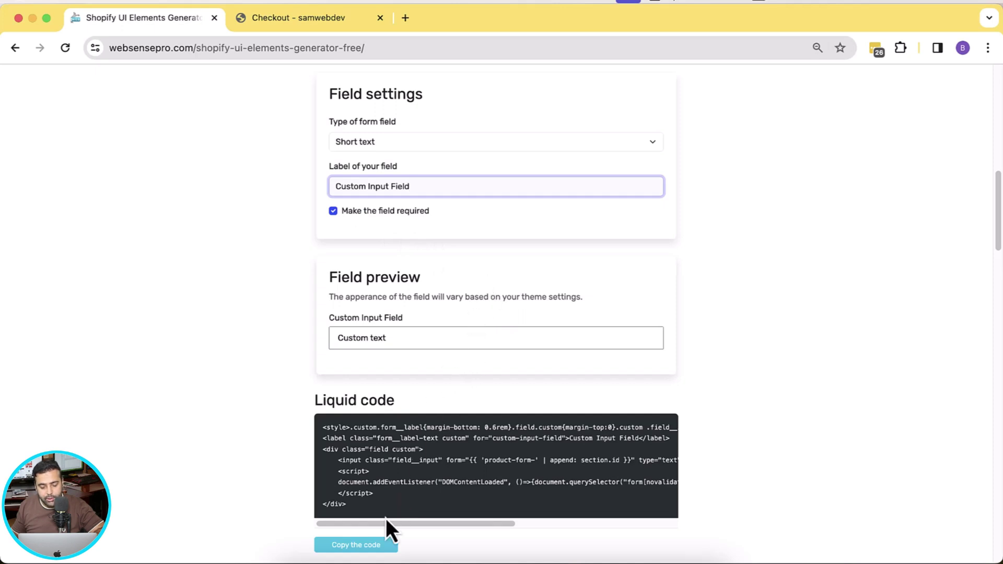
left_click(374, 555)
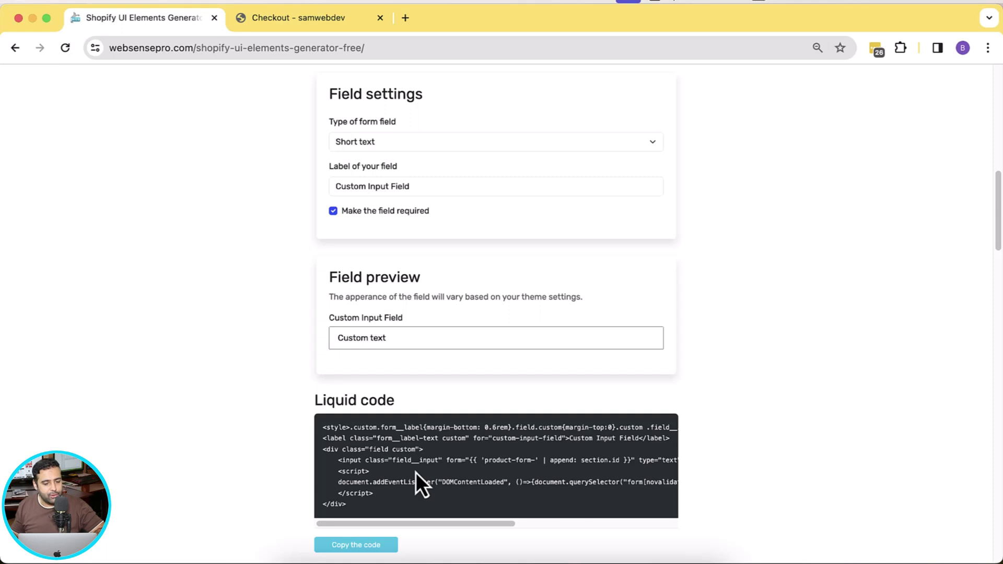
Step: Open samwebdev.myshopify.com/admin in a new browser tab and go to the online store's themes
left_click(292, 19)
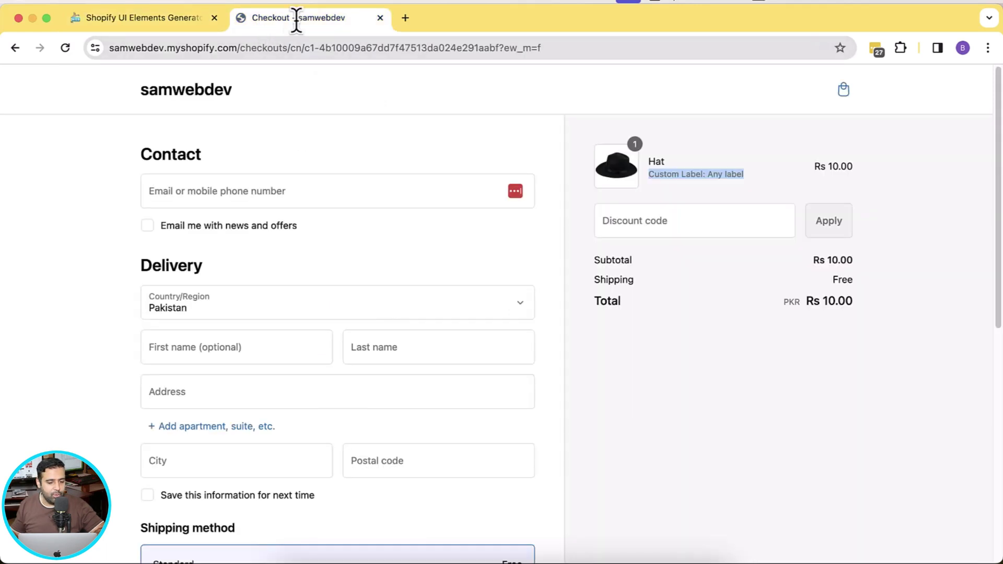
left_click(401, 23)
type("sam")
key("Right")
type("/admi")
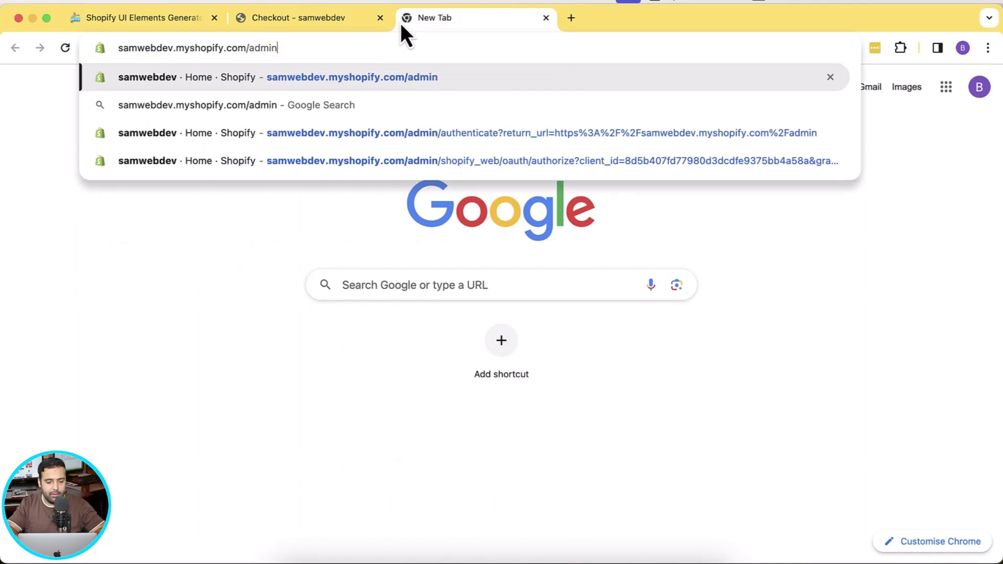
key("Return")
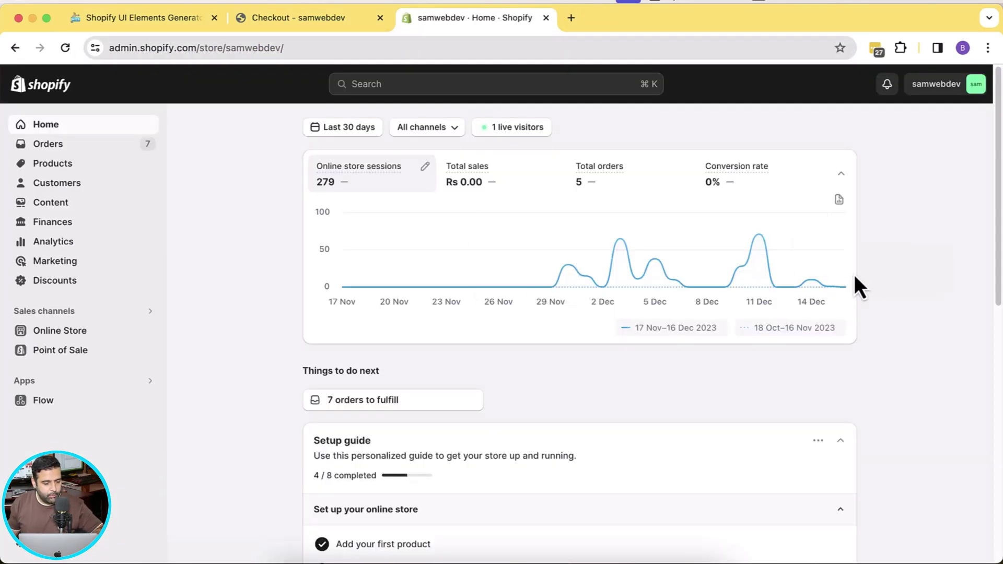
left_click(97, 342)
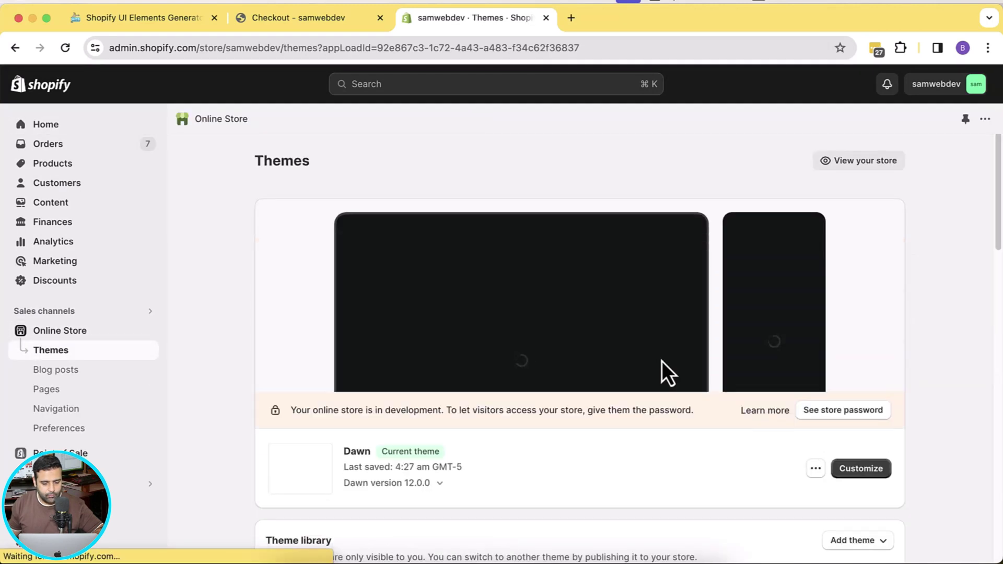
Step: Add the free Spotlight theme to the theme library and publish it as the store's current theme
scroll(728, 322, "down", 1)
scroll(580, 334, "down", 4)
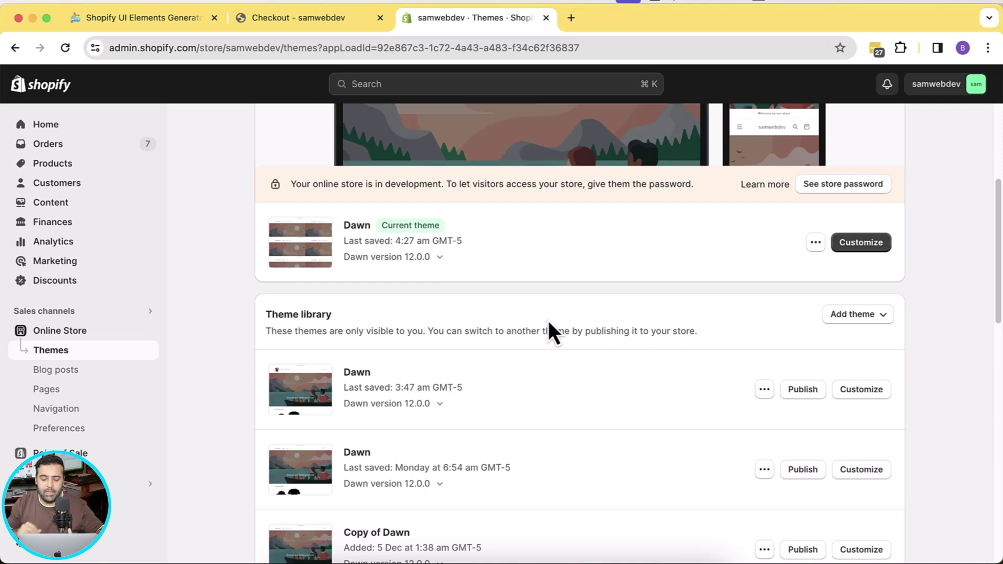
scroll(768, 309, "down", 10)
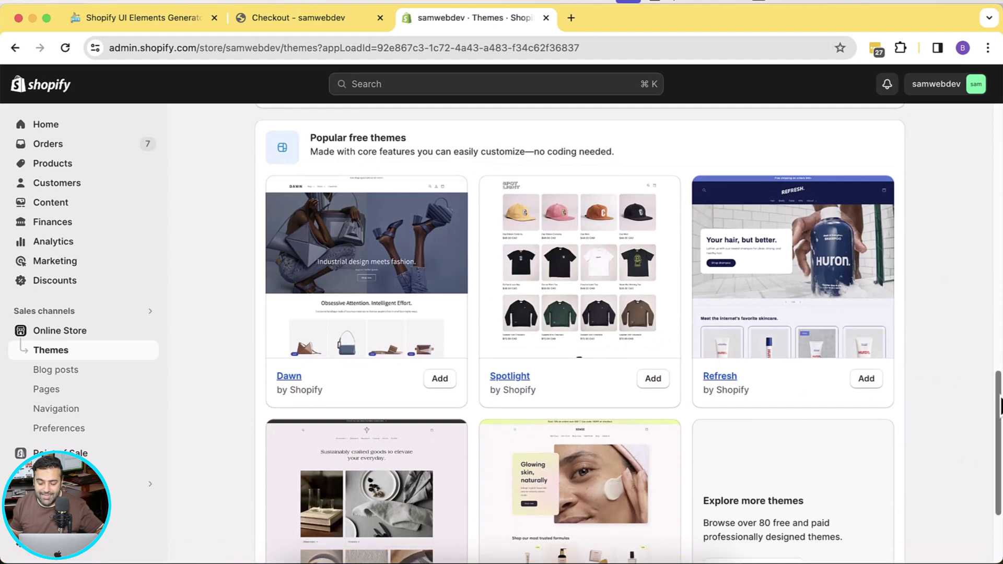
left_click_drag(999, 402, 999, 422)
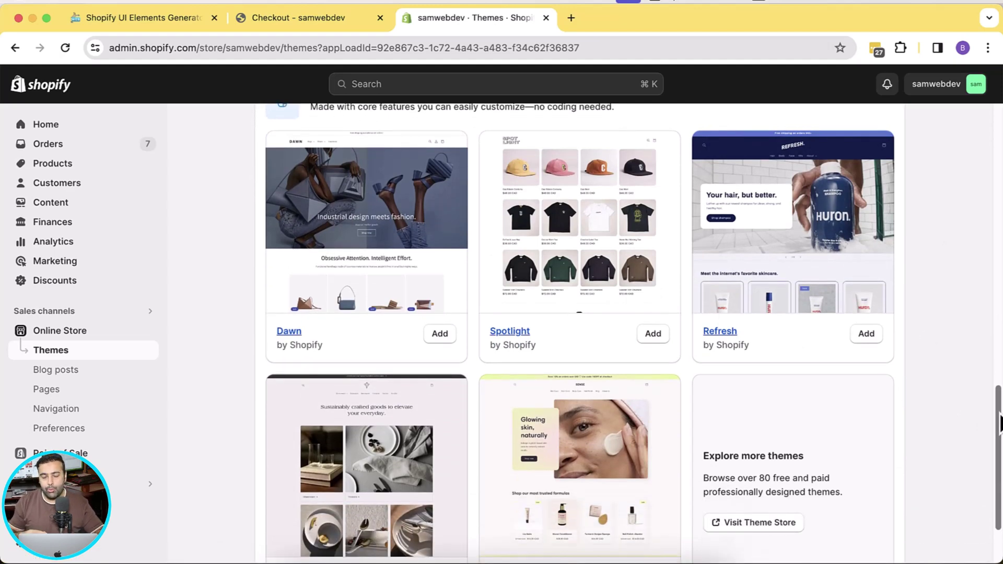
left_click(168, 18)
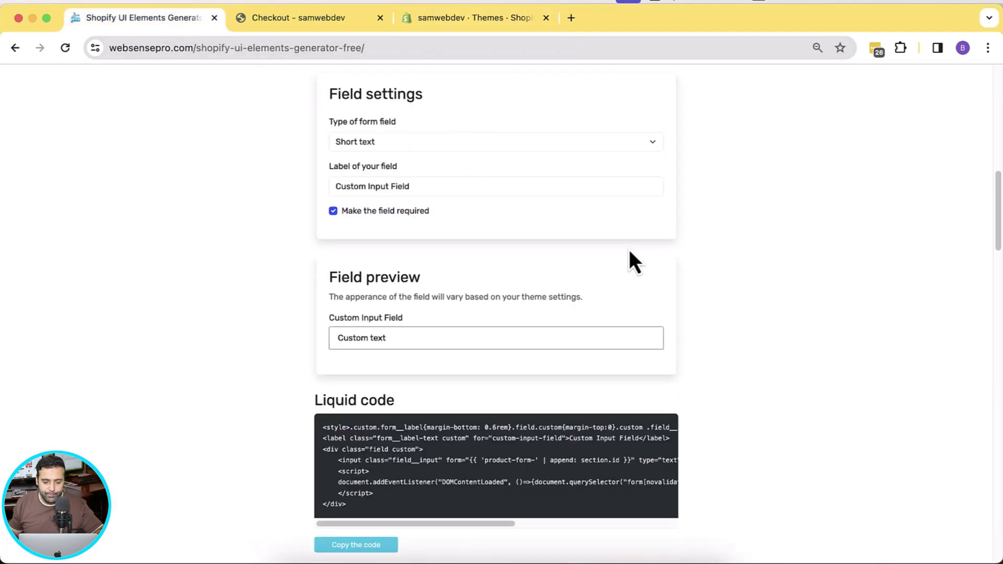
left_click(510, 20)
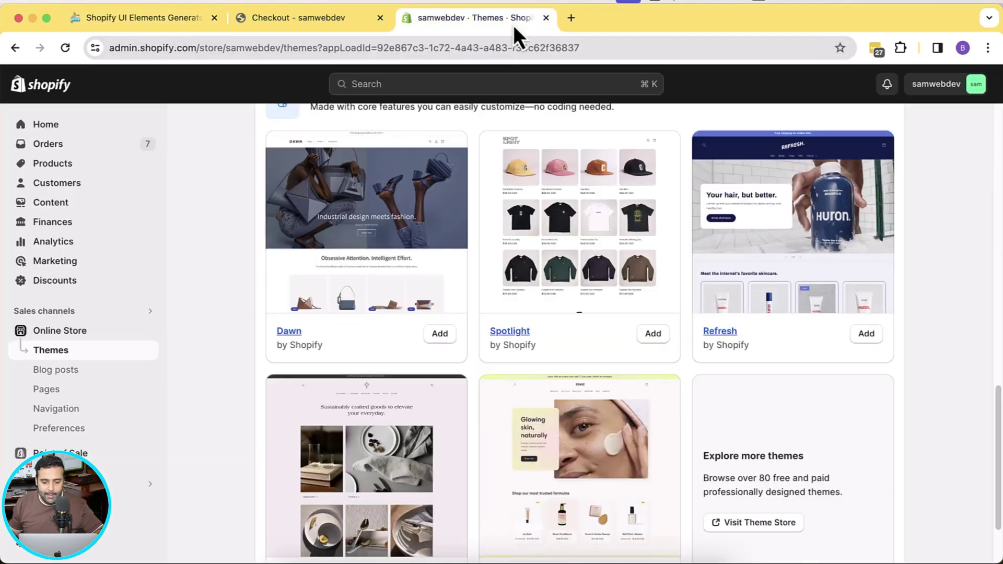
left_click(659, 337)
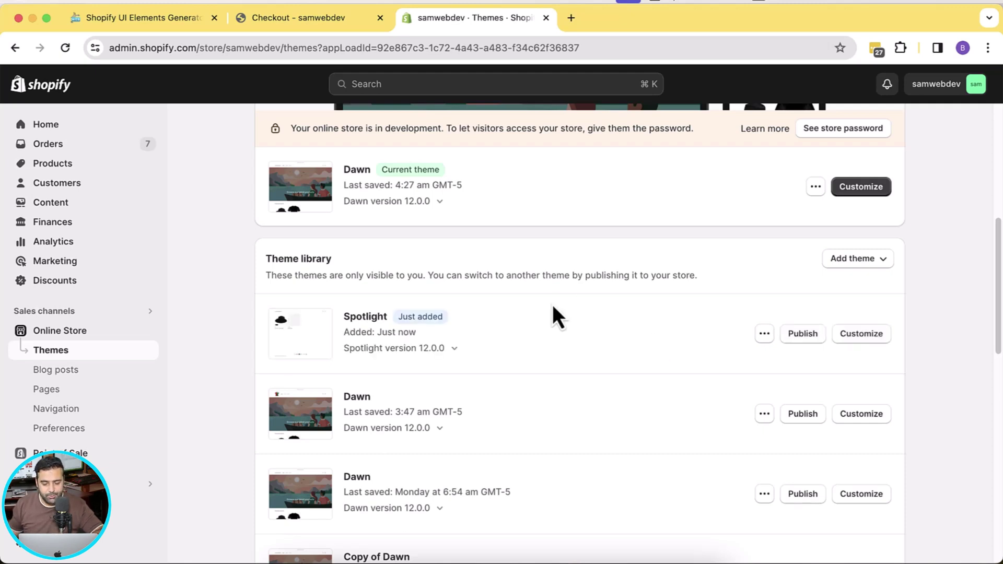
left_click(818, 340)
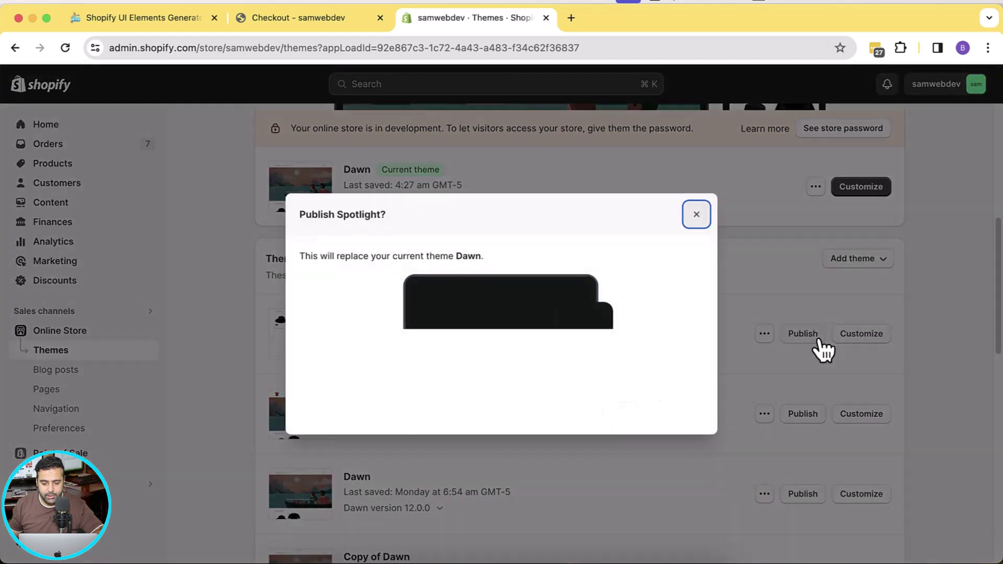
left_click(682, 414)
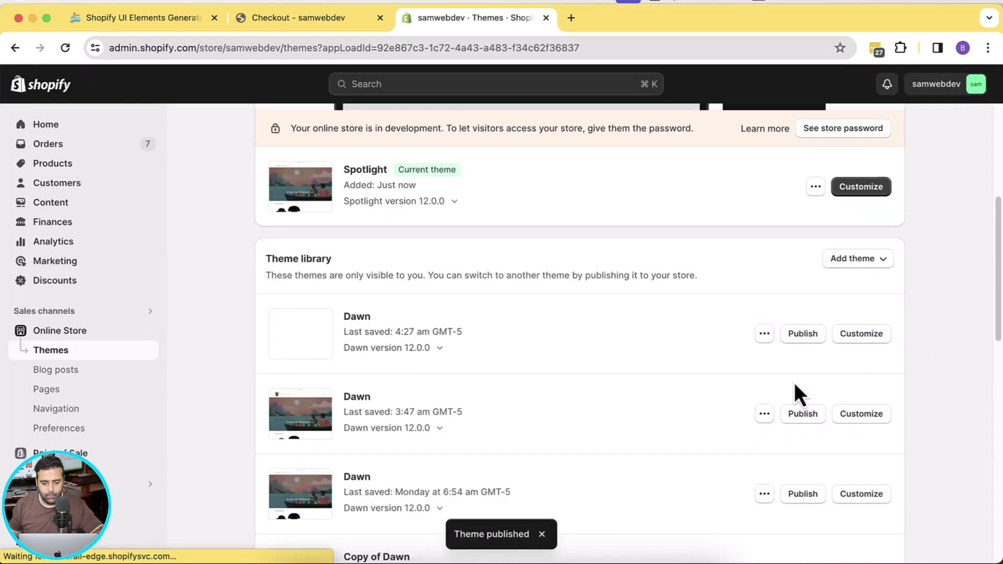
Step: Preview the published Spotlight theme and examine the Hat product page around its quantity selector
scroll(794, 382, "up", 5)
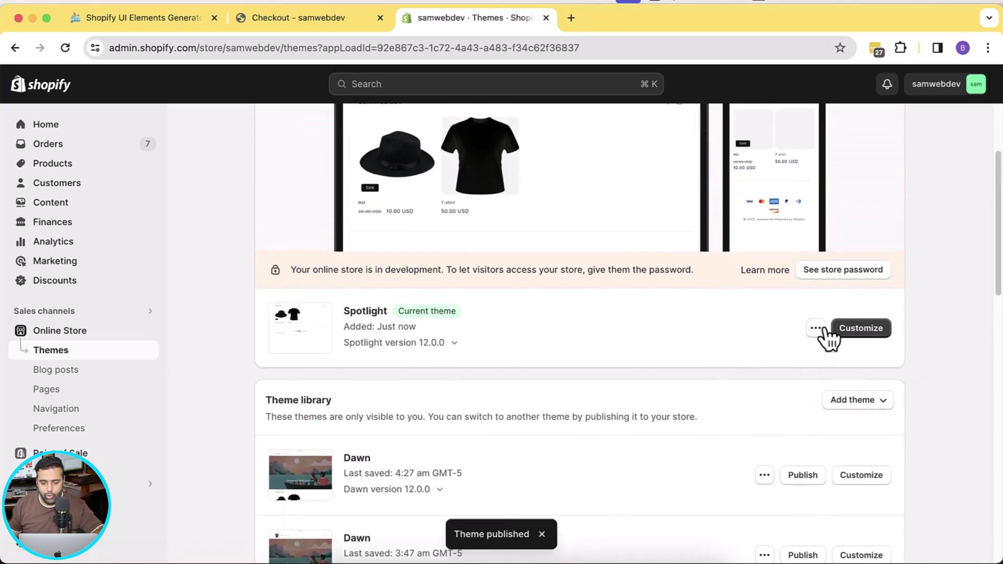
left_click(816, 328)
left_click(756, 363)
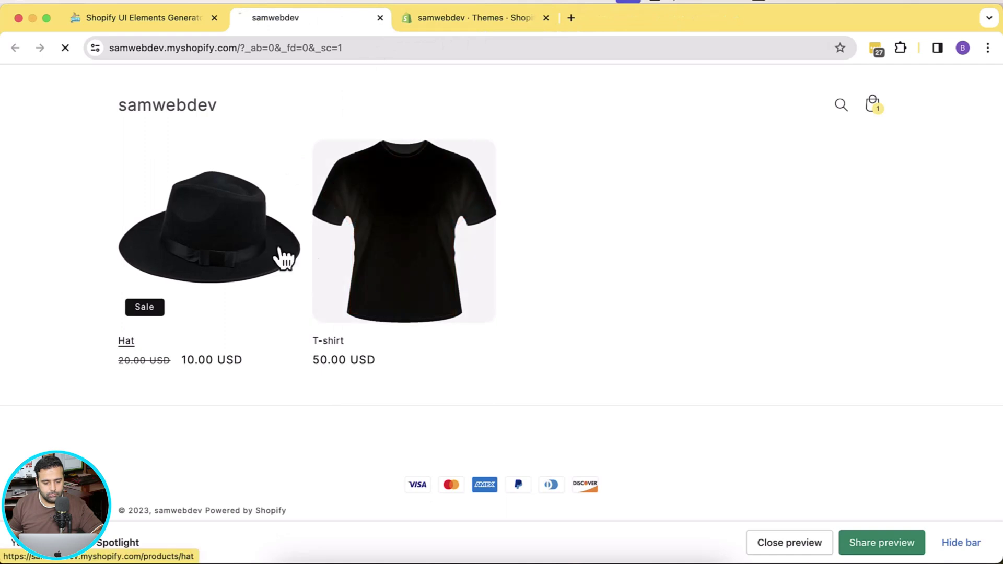
left_click(285, 258)
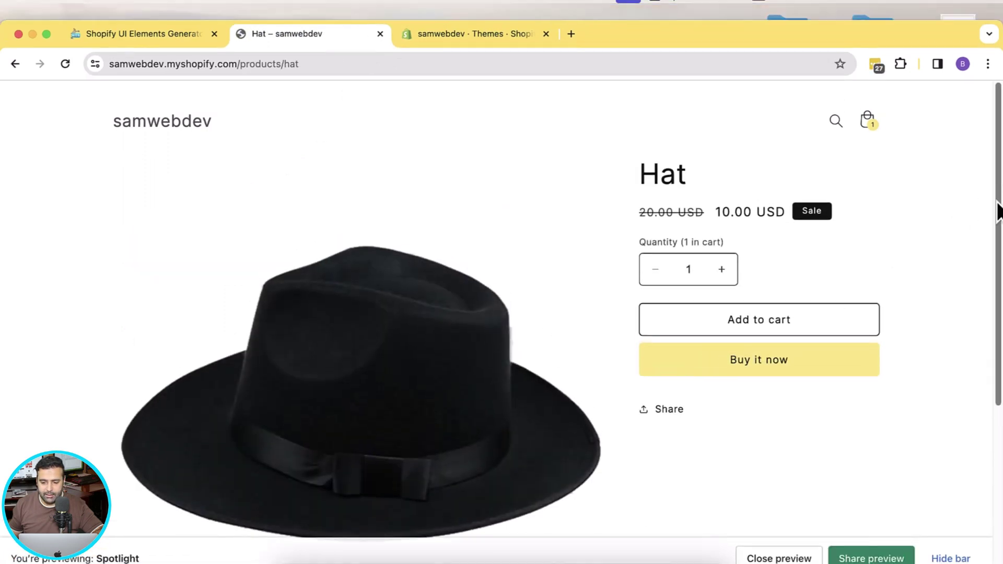
scroll(996, 342, "down", 3)
scroll(992, 335, "up", 3)
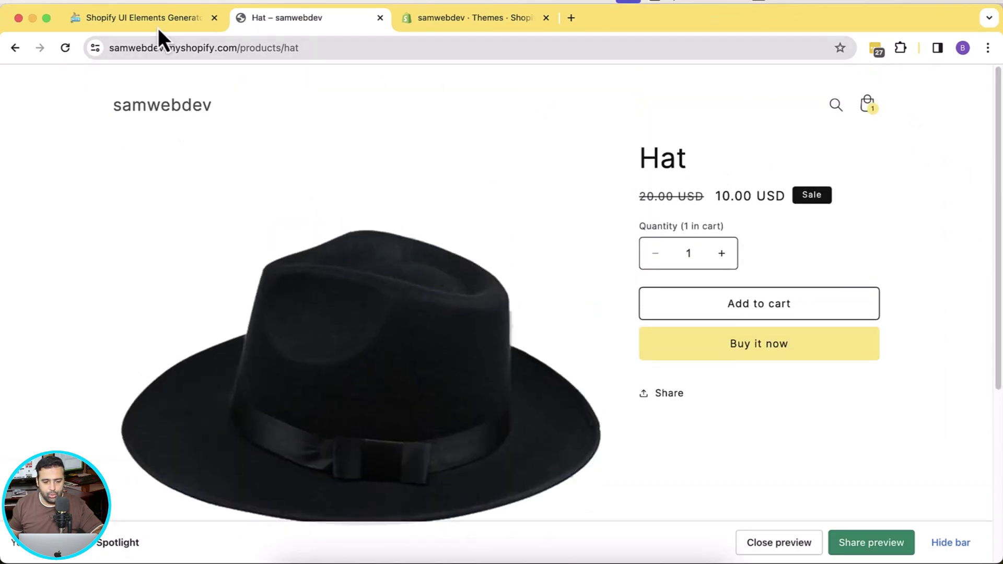
left_click(159, 27)
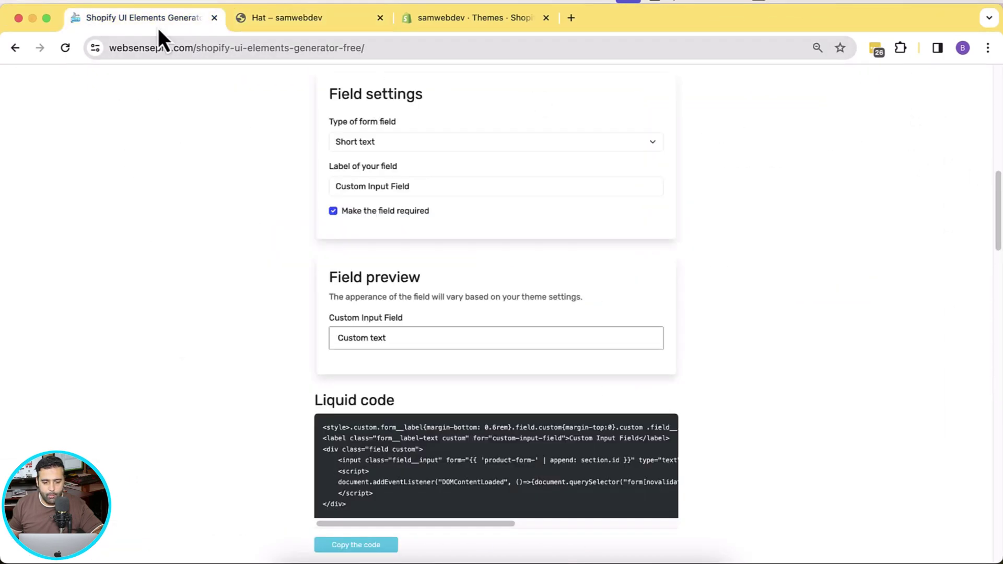
left_click(316, 23)
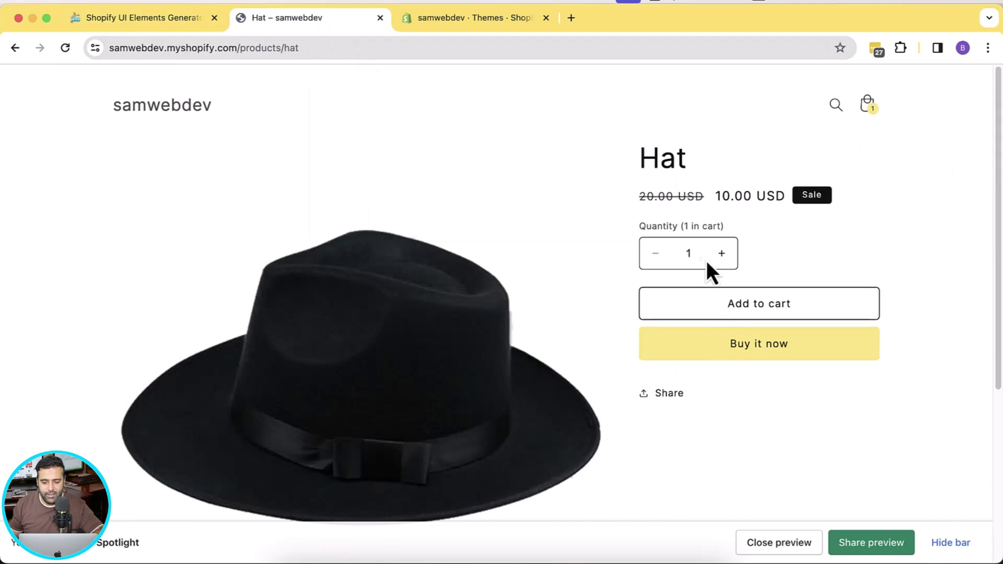
Step: Return to the Shopify admin's themes and open the Spotlight theme's customizer on the Default product template
left_click(474, 23)
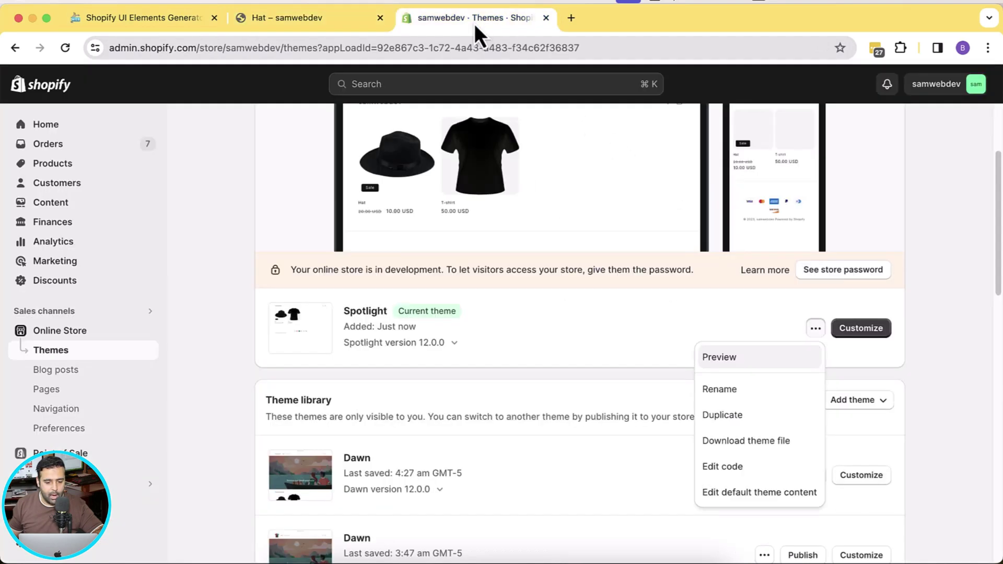
left_click(900, 299)
left_click(861, 329)
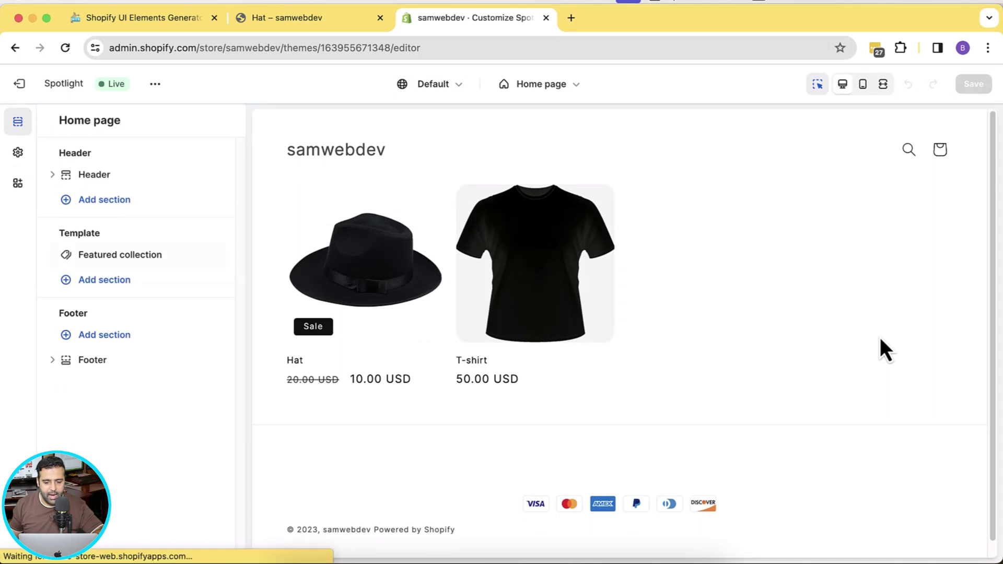
left_click(563, 100)
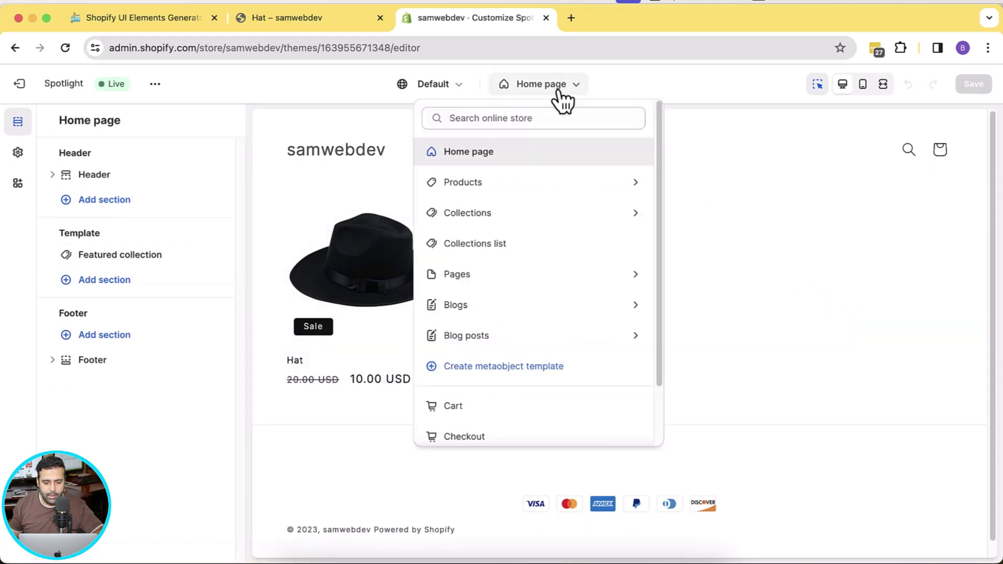
left_click(549, 185)
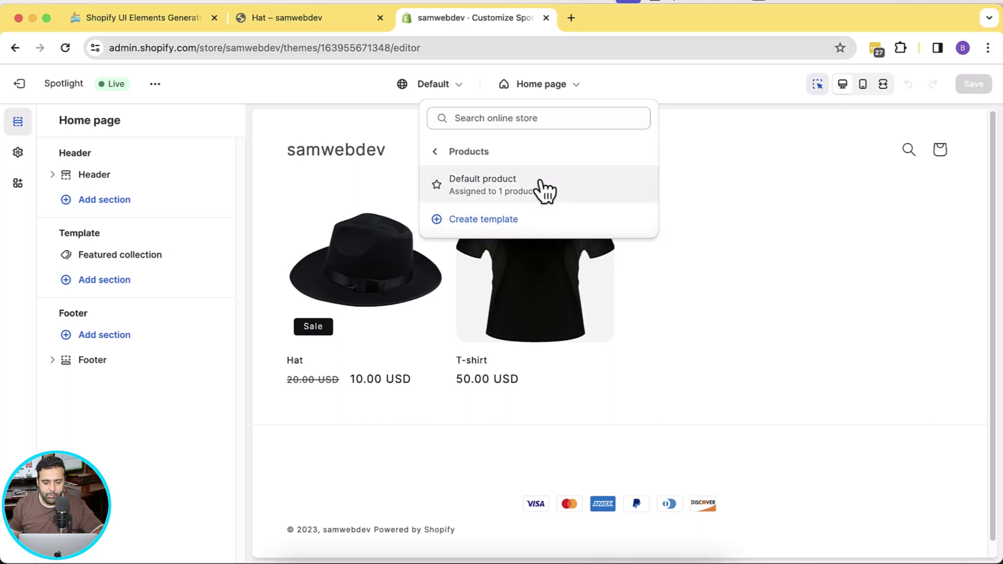
left_click(545, 188)
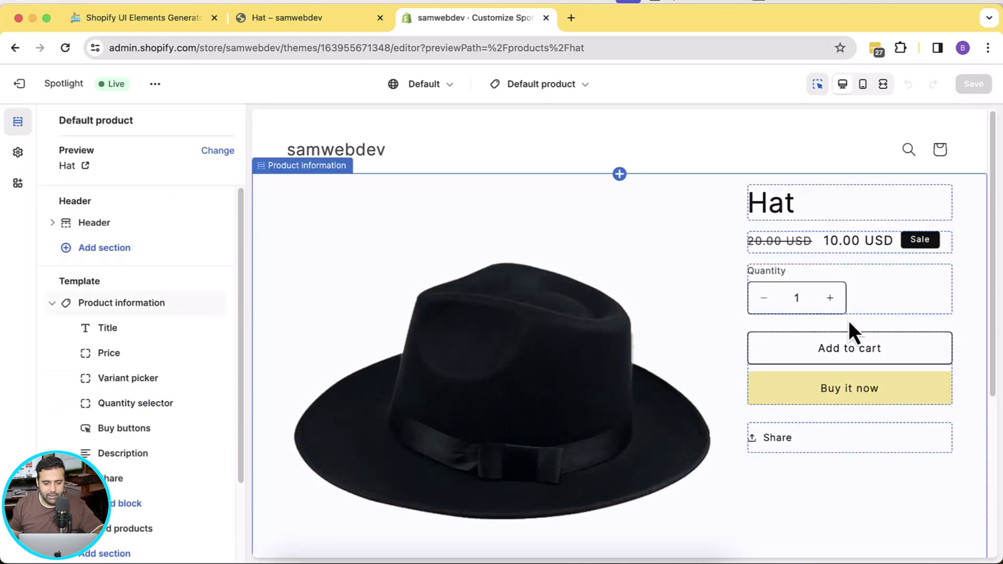
Step: Add a Custom Liquid block to the Product information section and open its Liquid code for editing
left_click_drag(240, 253, 244, 305)
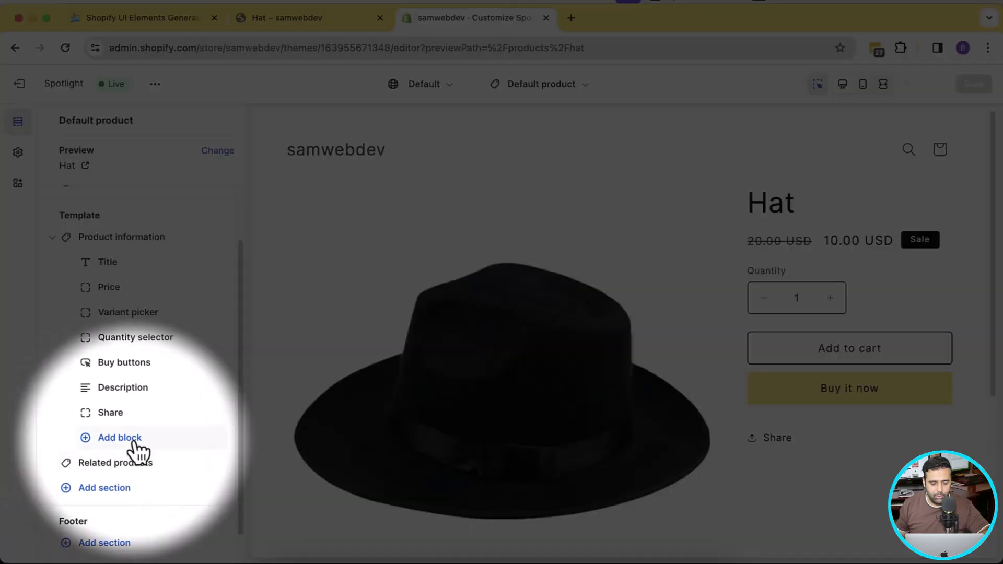
left_click(135, 442)
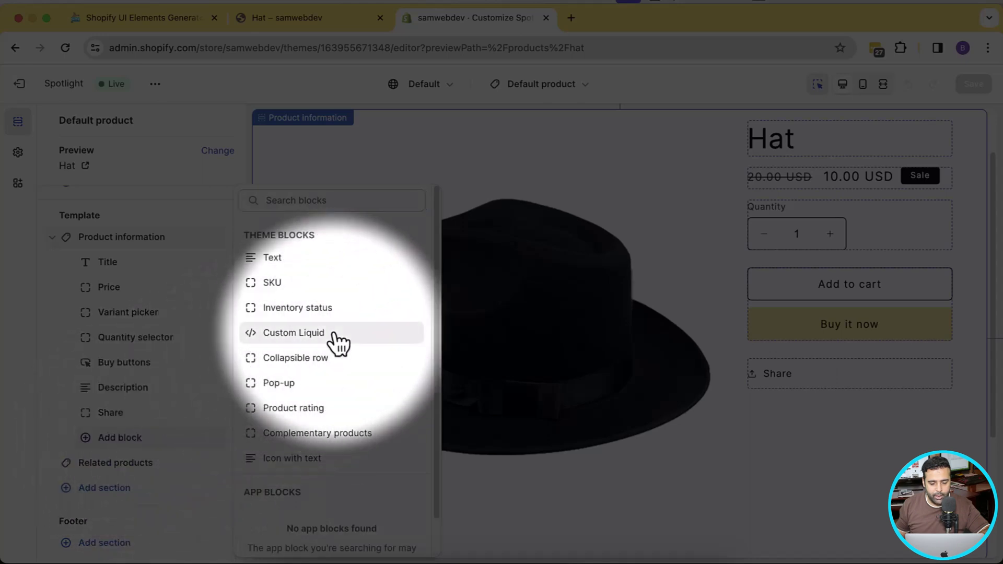
left_click(335, 337)
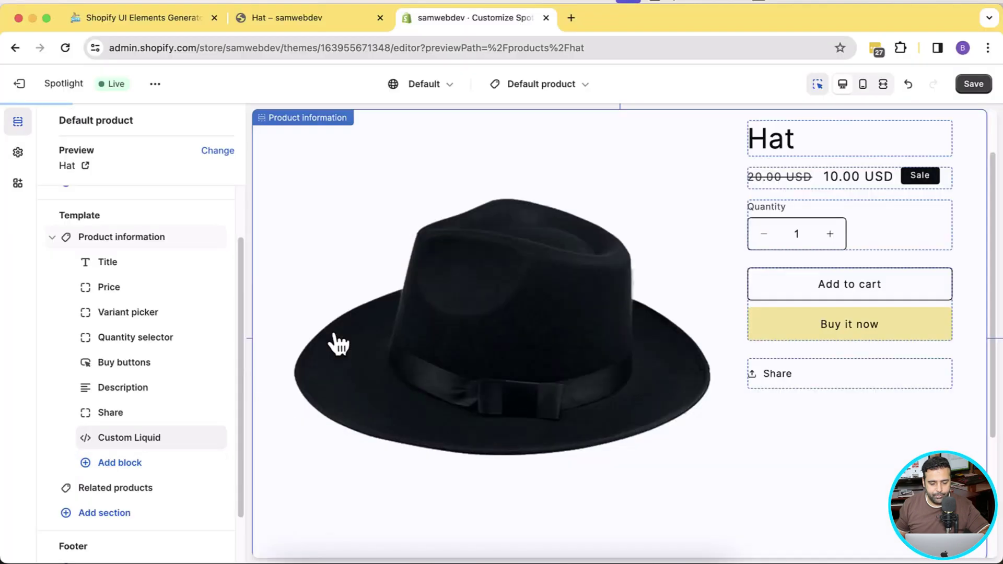
left_click(147, 442)
left_click(103, 195)
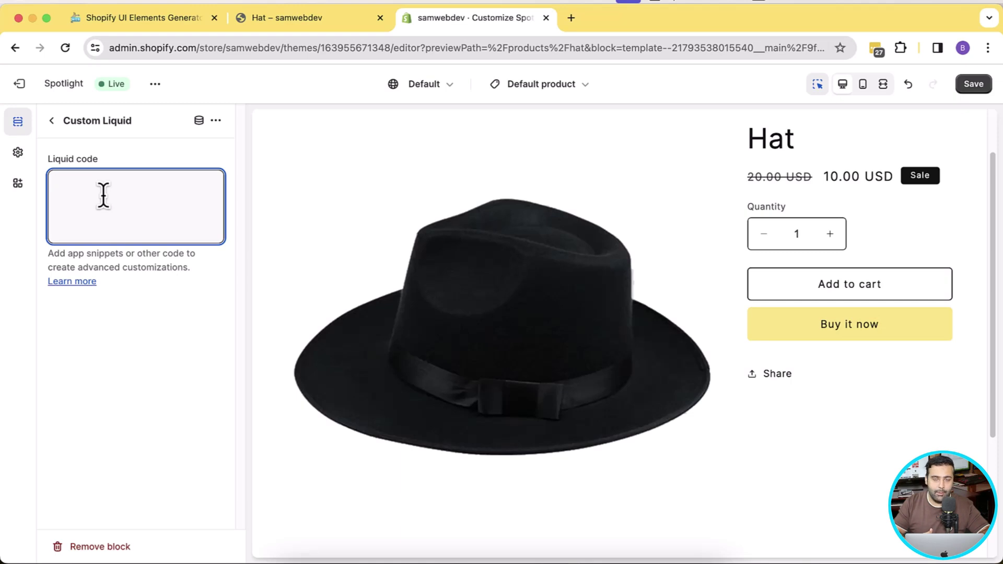
Step: Switch to the Shopify UI Elements Generator, keep the Short text field type, and change the field's label to "Custom Product Label"
left_click(131, 18)
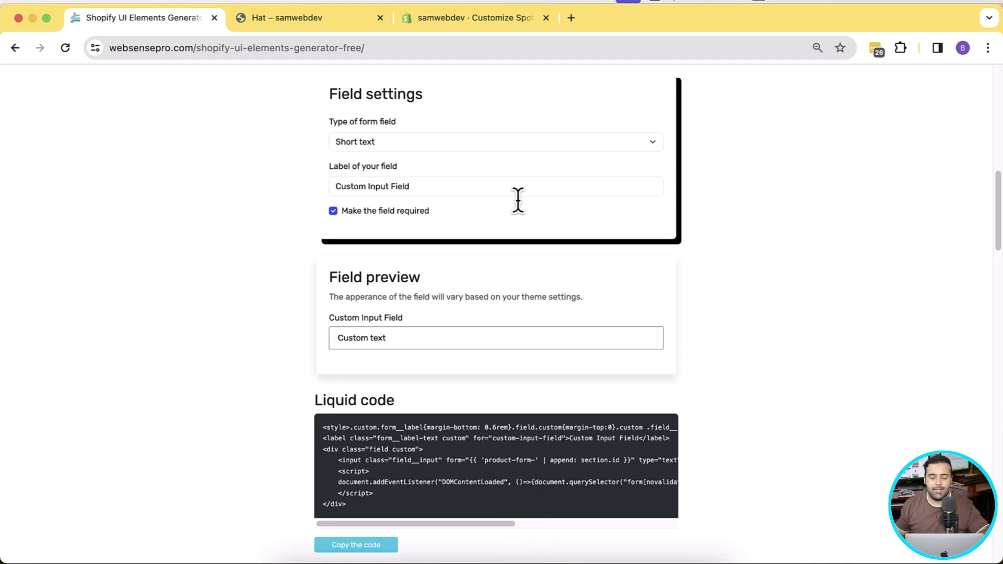
left_click(408, 142)
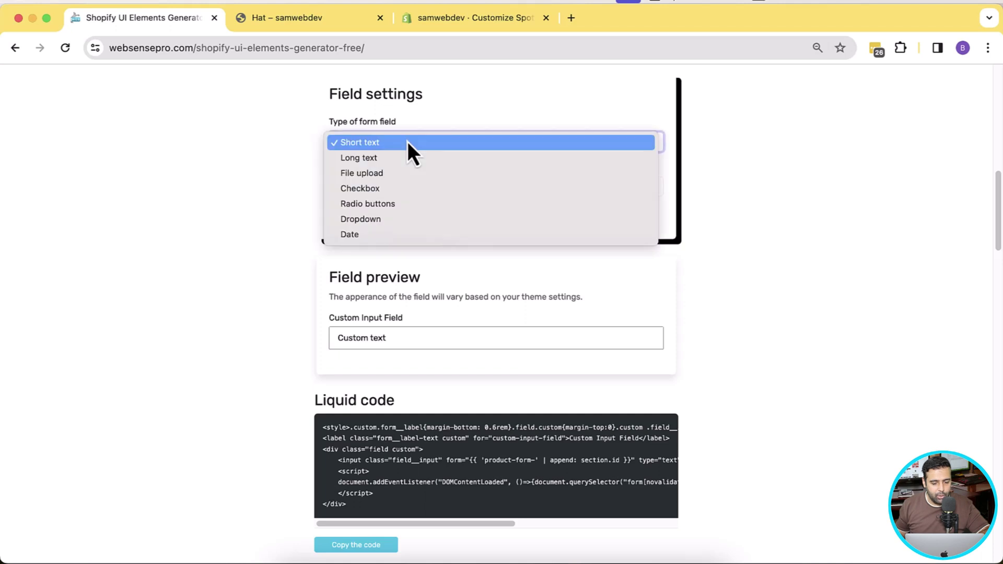
left_click(403, 142)
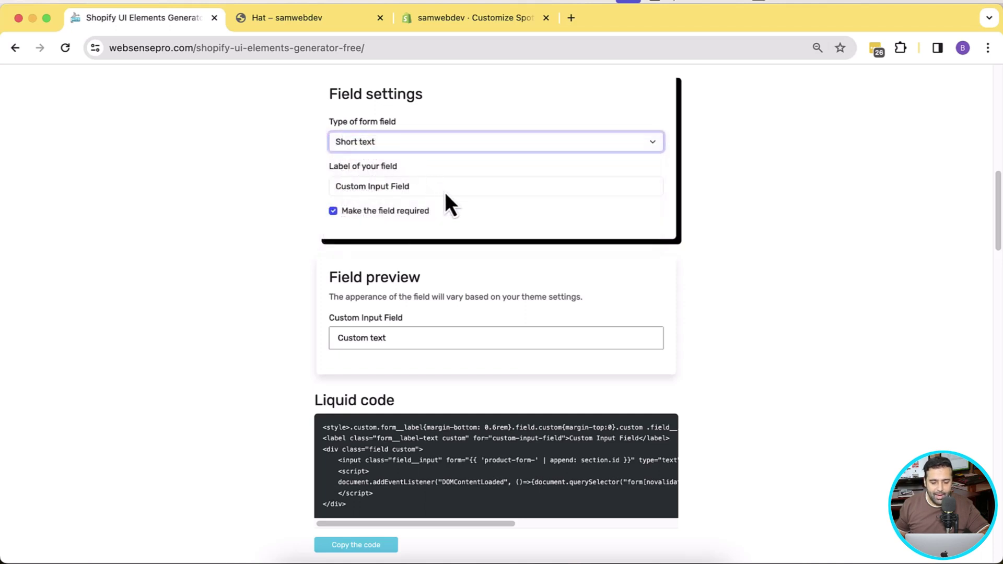
triple_click(349, 186)
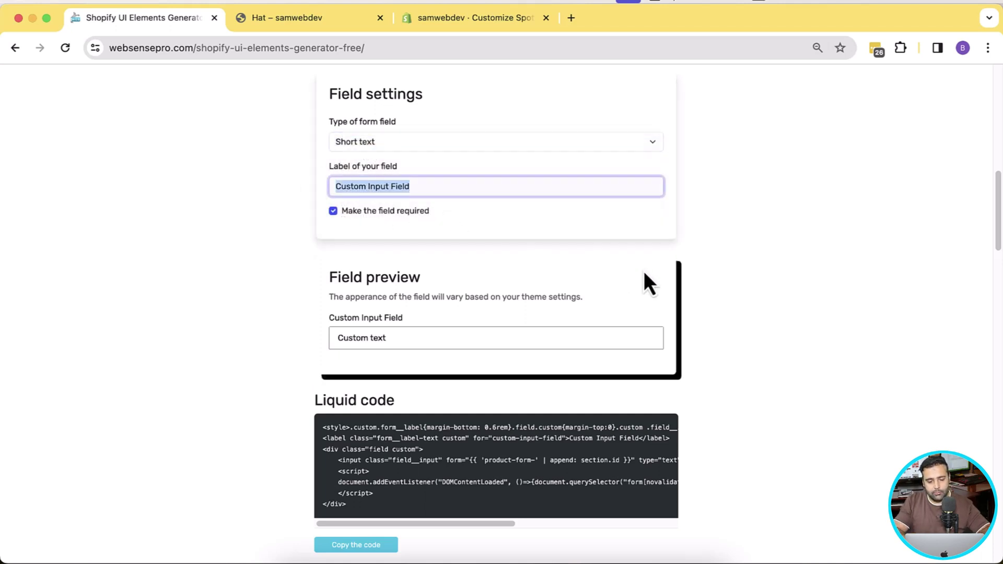
type("Cus")
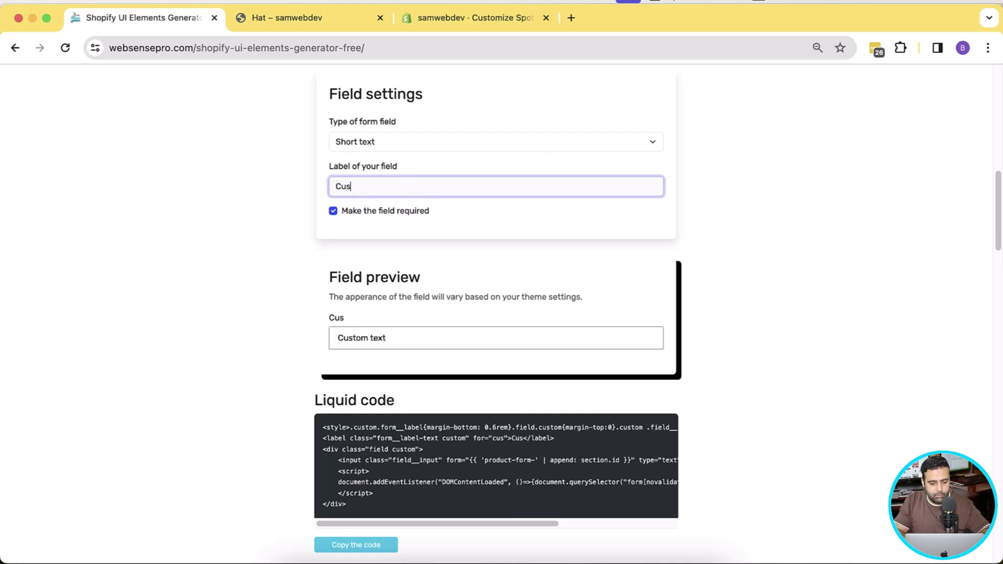
type("tom Pro")
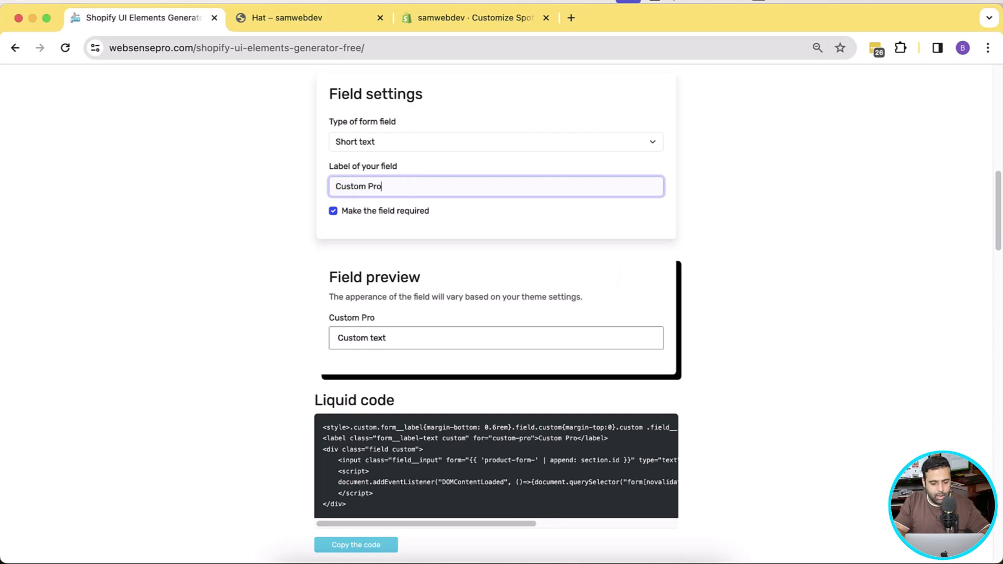
type("duct Label")
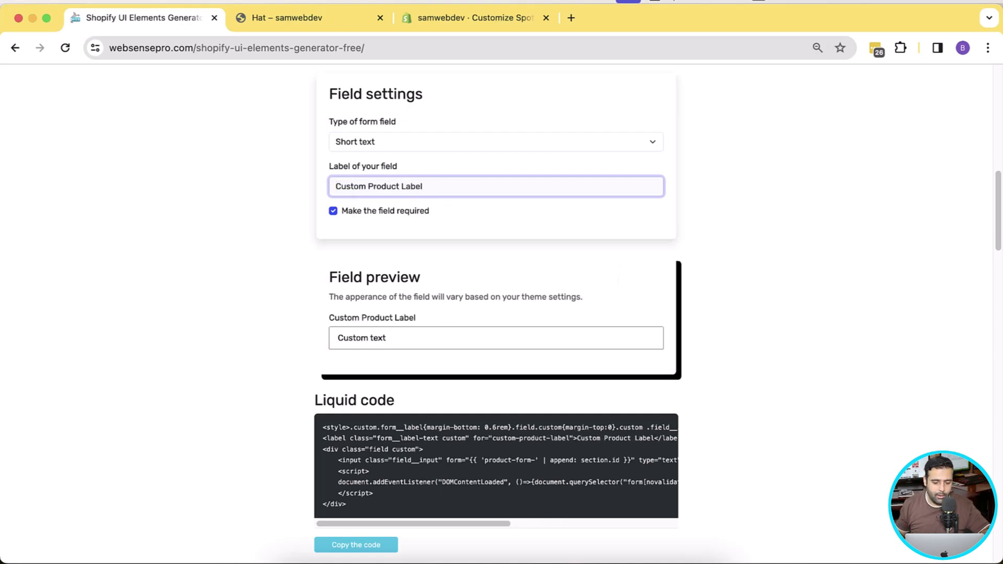
Step: Toggle the field's required setting off and on again, leaving it required, and copy the generated Liquid code
left_click(331, 213)
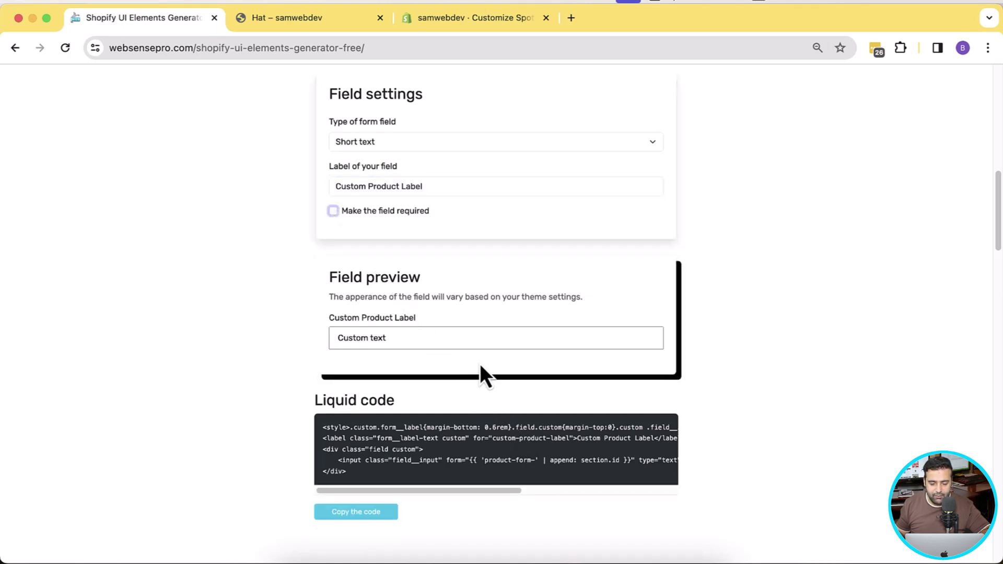
left_click(333, 211)
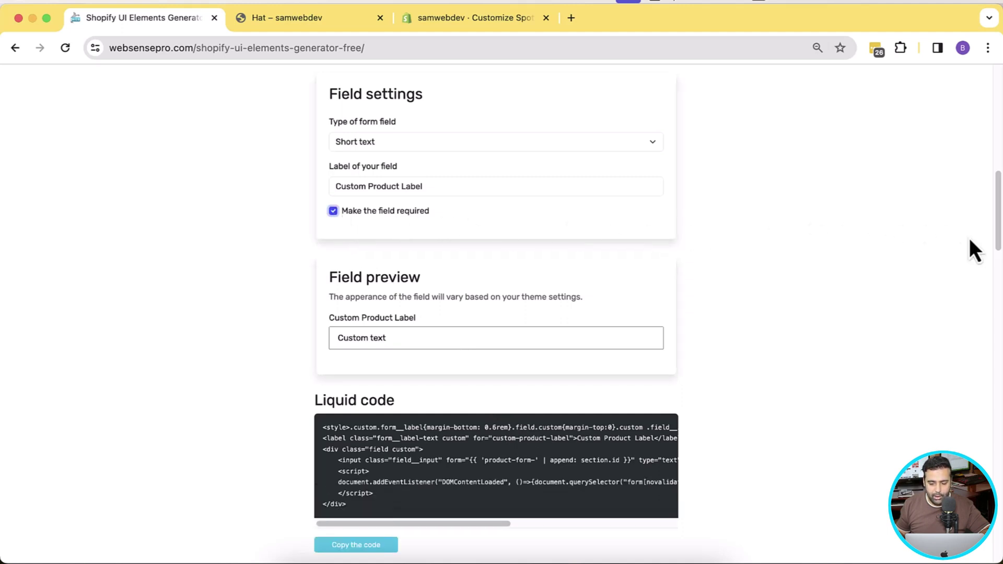
scroll(999, 252, "down", 2)
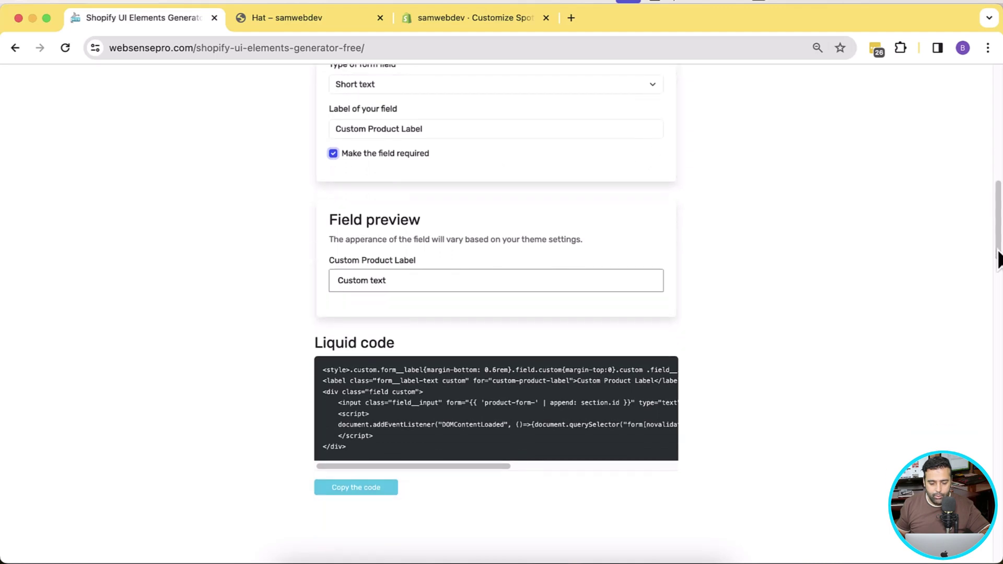
left_click(368, 491)
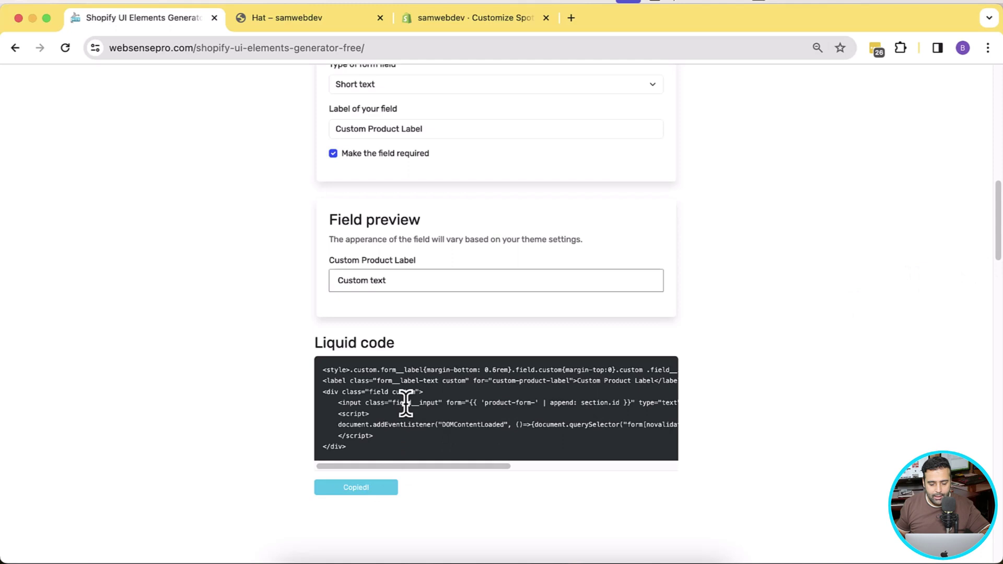
Step: Return to the Spotlight theme customizer and paste the copied code into the Custom Liquid block
left_click(476, 21)
right_click(71, 189)
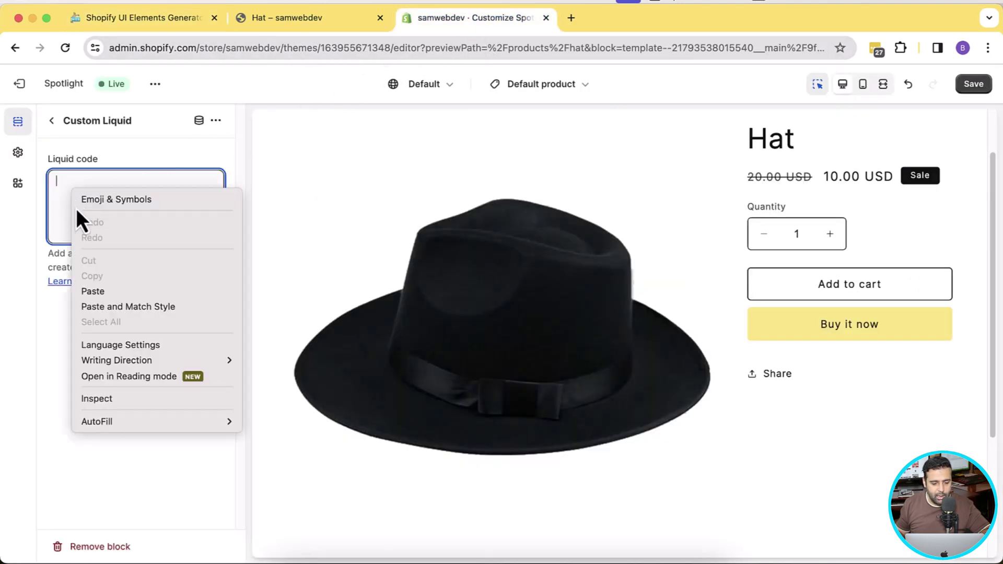
left_click(106, 293)
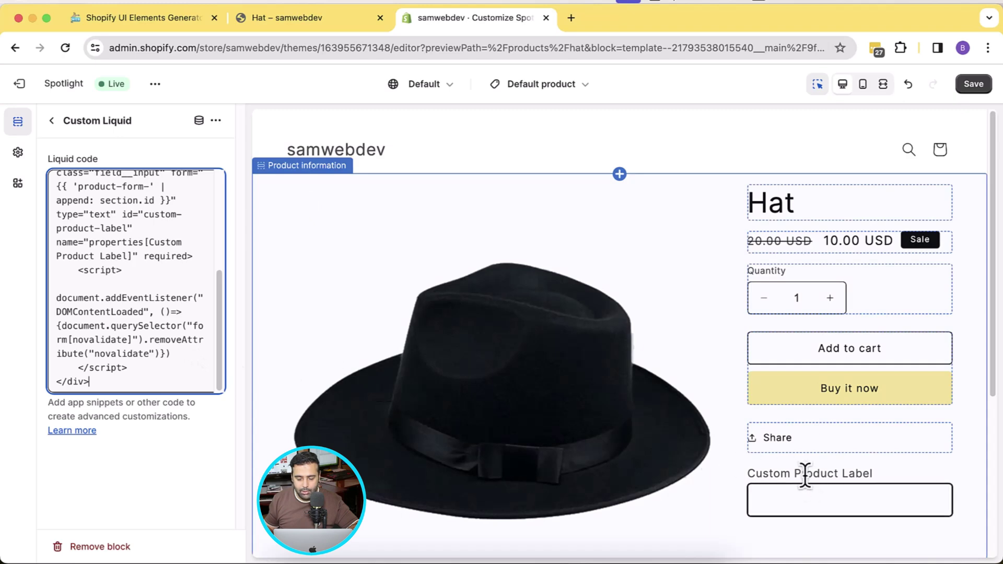
Step: Move the Custom Liquid block between Price and Variant picker in the Product information section and save the template
left_click(52, 122)
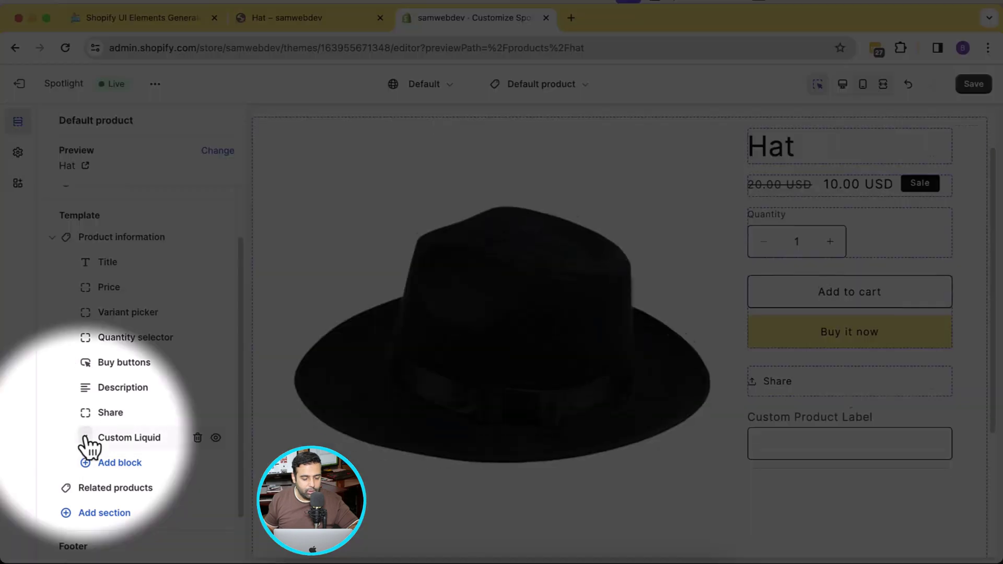
left_click_drag(86, 443, 121, 314)
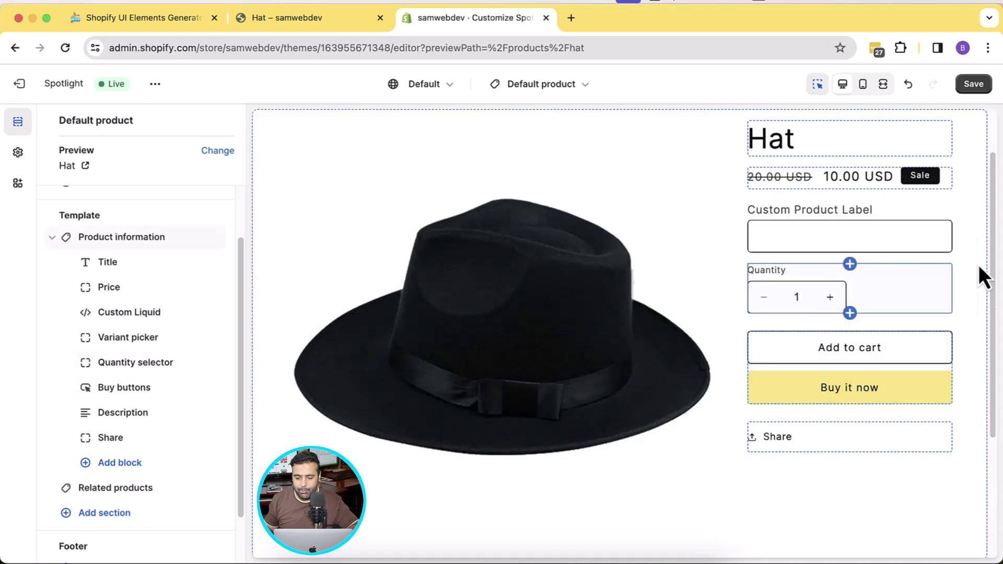
left_click(975, 86)
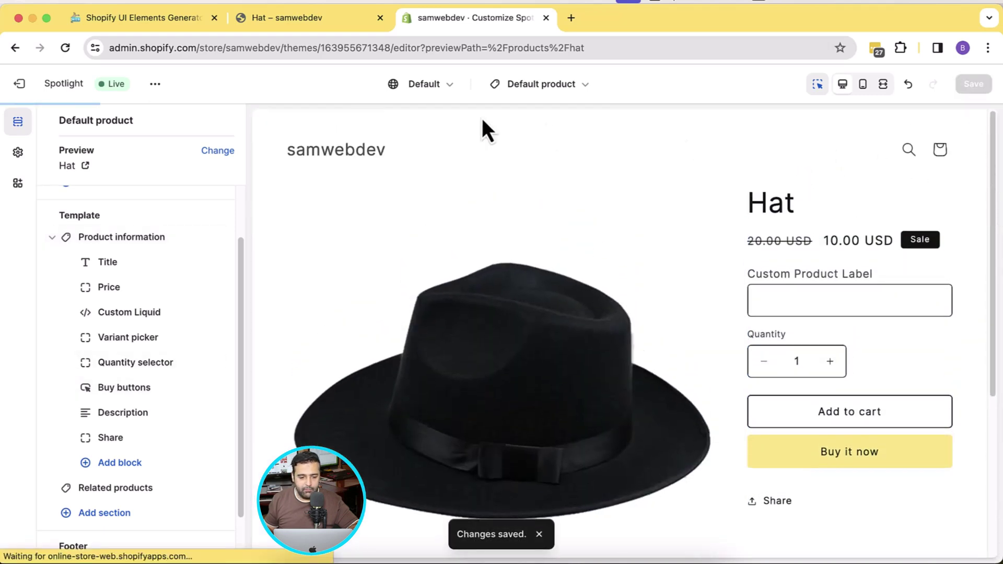
Step: View the live store, open the Hat product page, and enter "testing value" in the Custom Product Label field
left_click(156, 90)
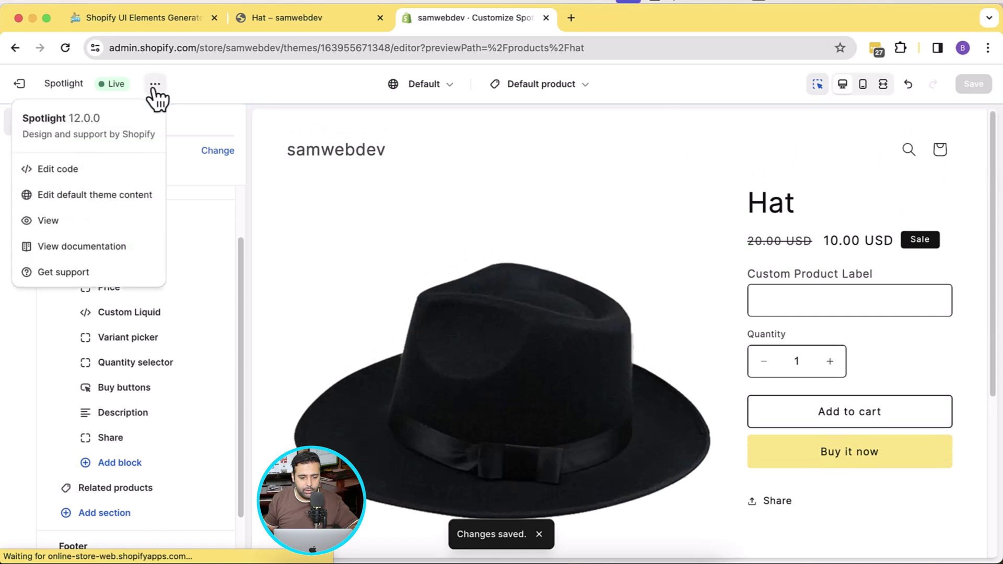
left_click(91, 229)
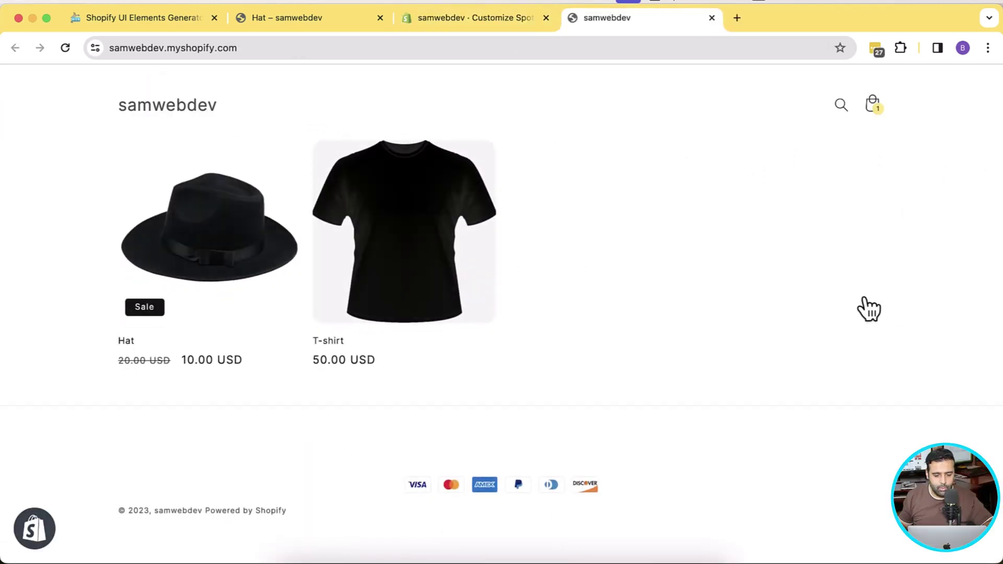
left_click(222, 267)
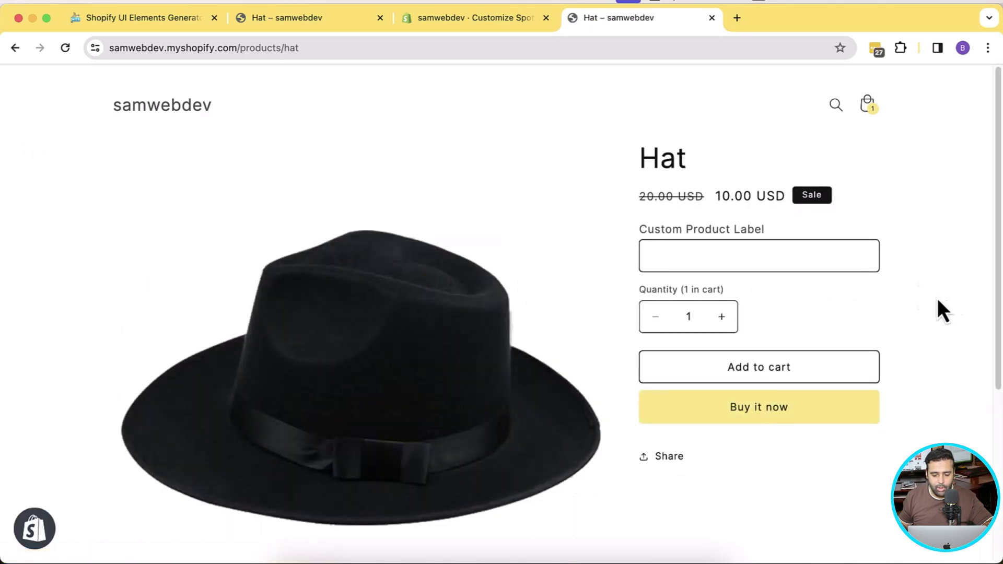
left_click(866, 270)
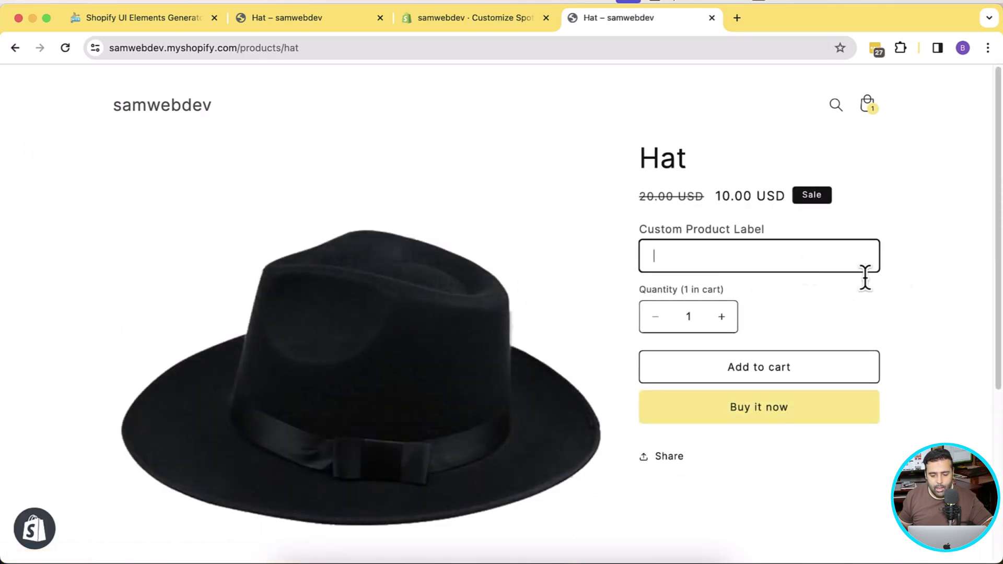
type("testing value")
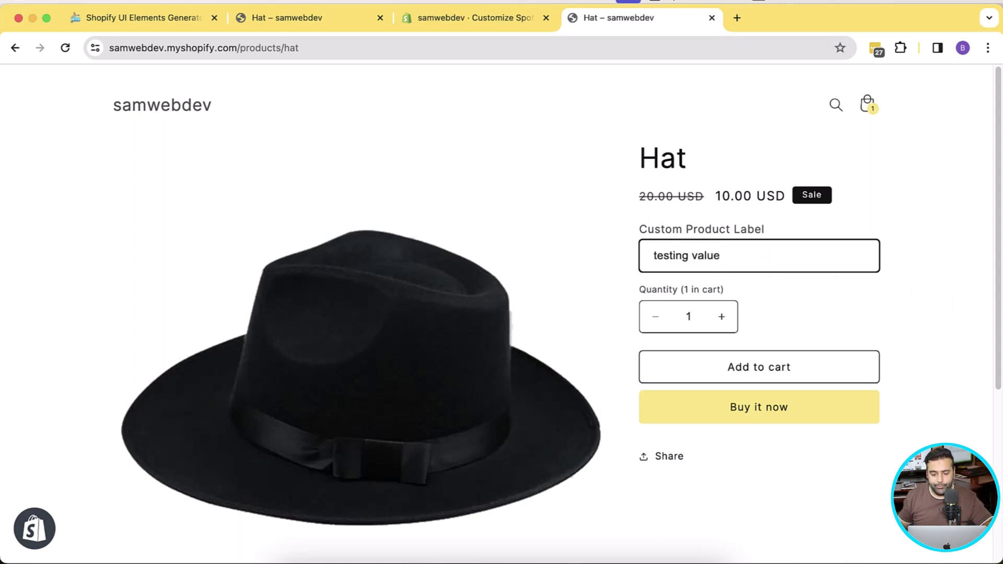
Step: Remove the existing Hat from the shopping cart and return to the store's home page
left_click(867, 107)
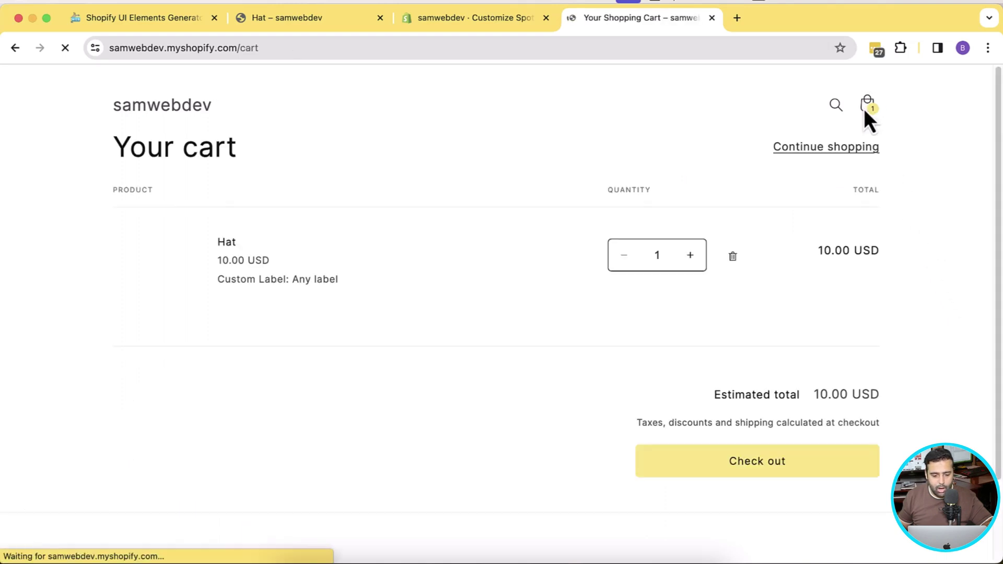
left_click(733, 259)
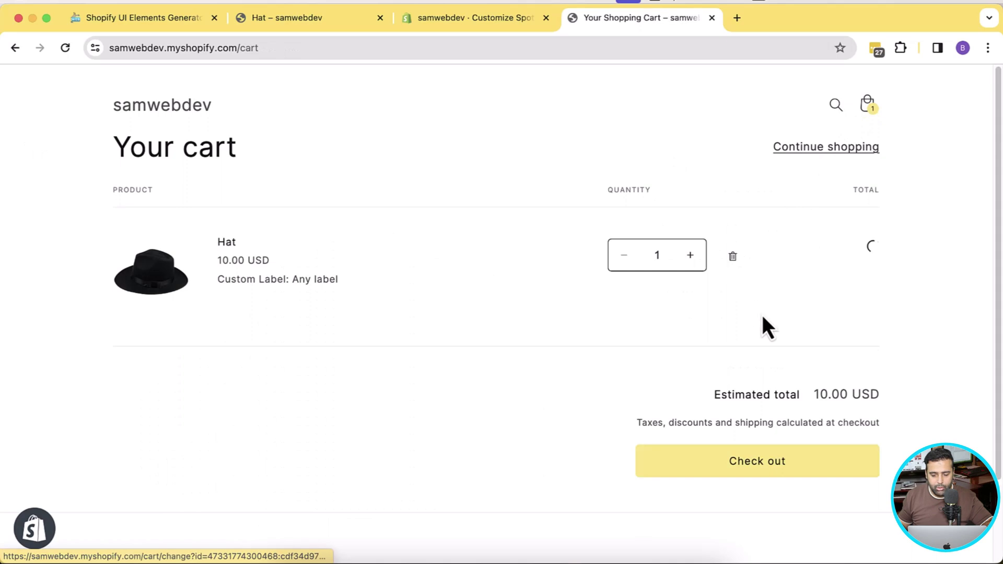
left_click(198, 114)
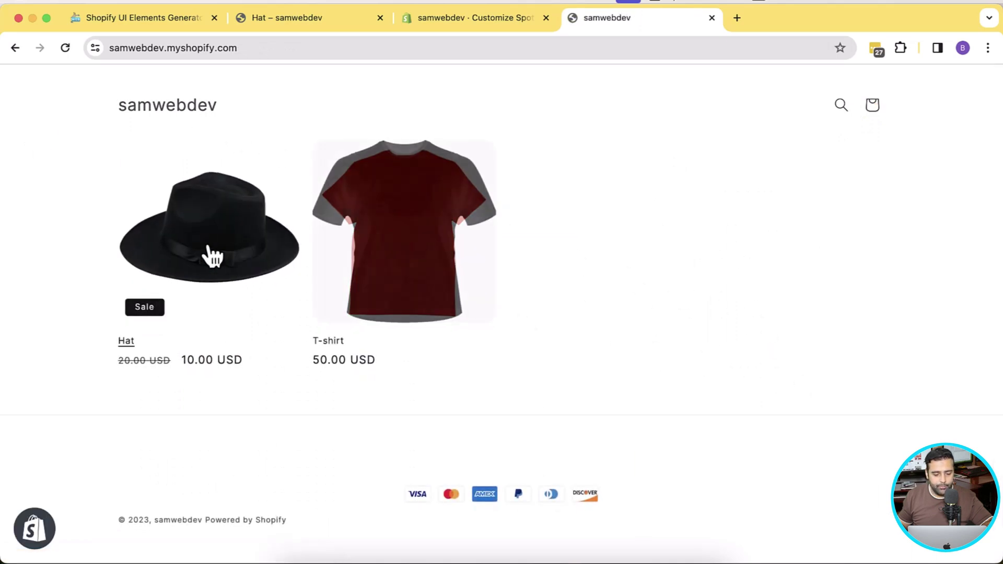
Step: Reopen the Hat product page and enter "Testing value" in the Custom Product Label field
left_click(242, 257)
left_click(678, 255)
type("Testing ")
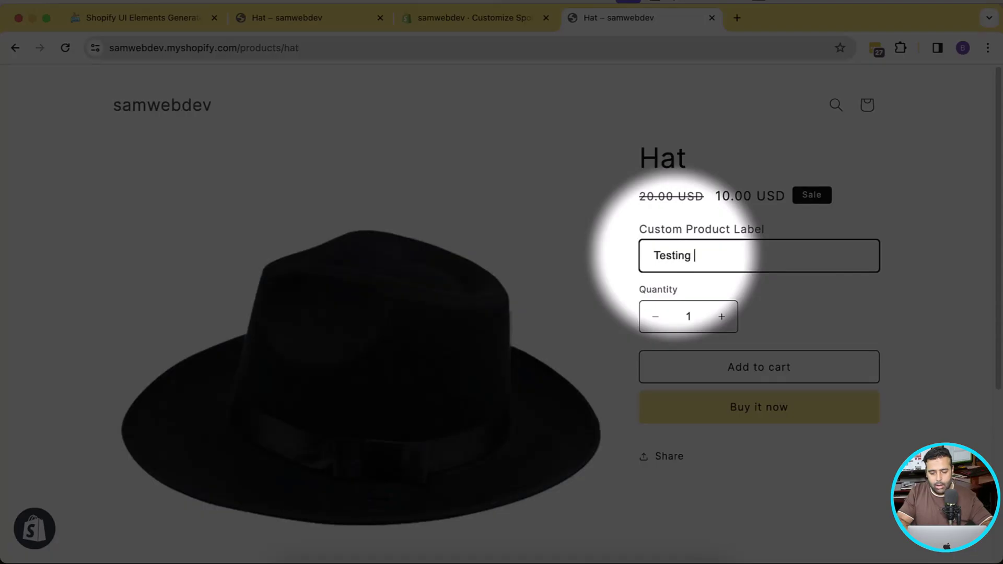
type("value")
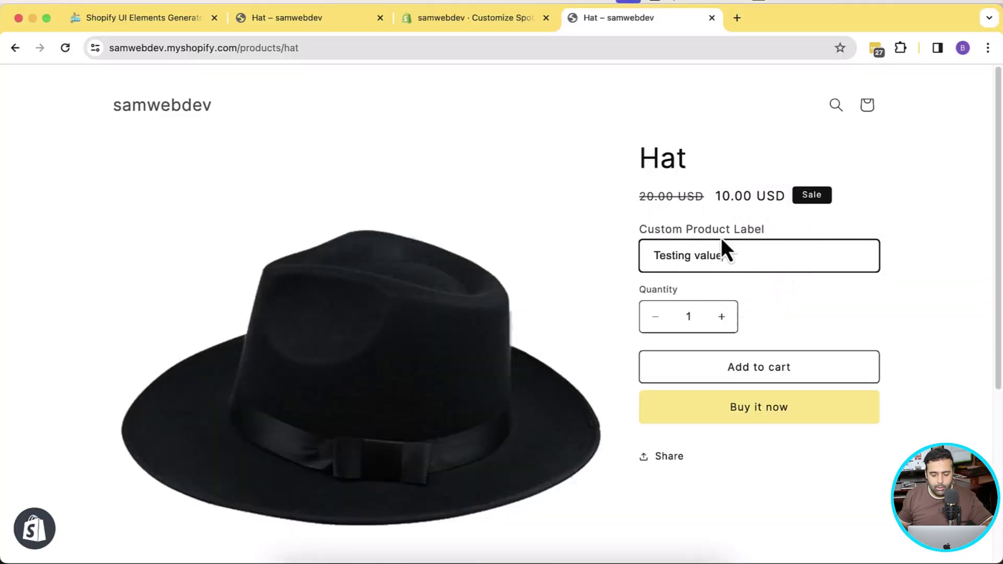
Step: Add the Hat to the cart and proceed to checkout to check the Custom Product Label in the order summary
left_click(794, 378)
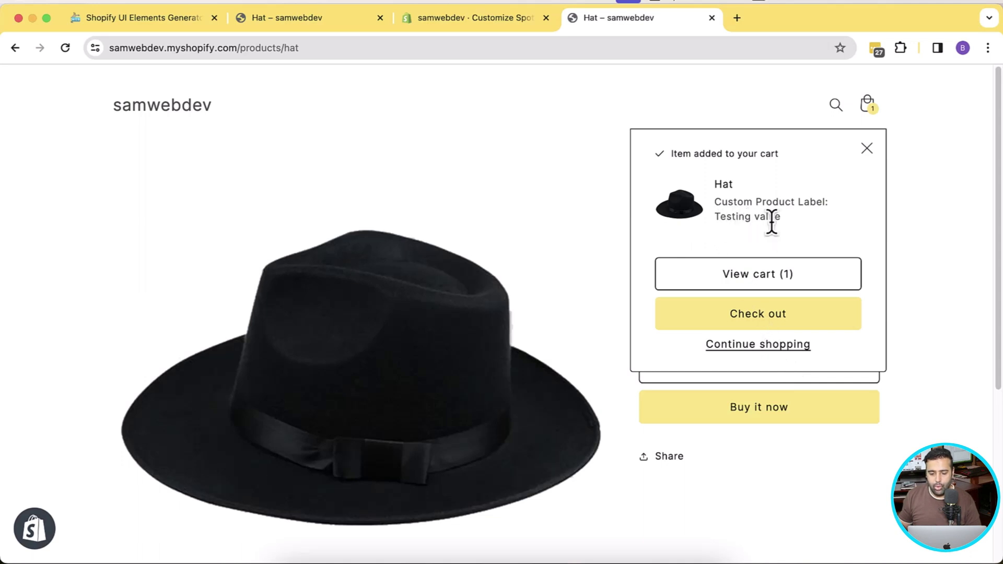
left_click_drag(780, 218, 715, 224)
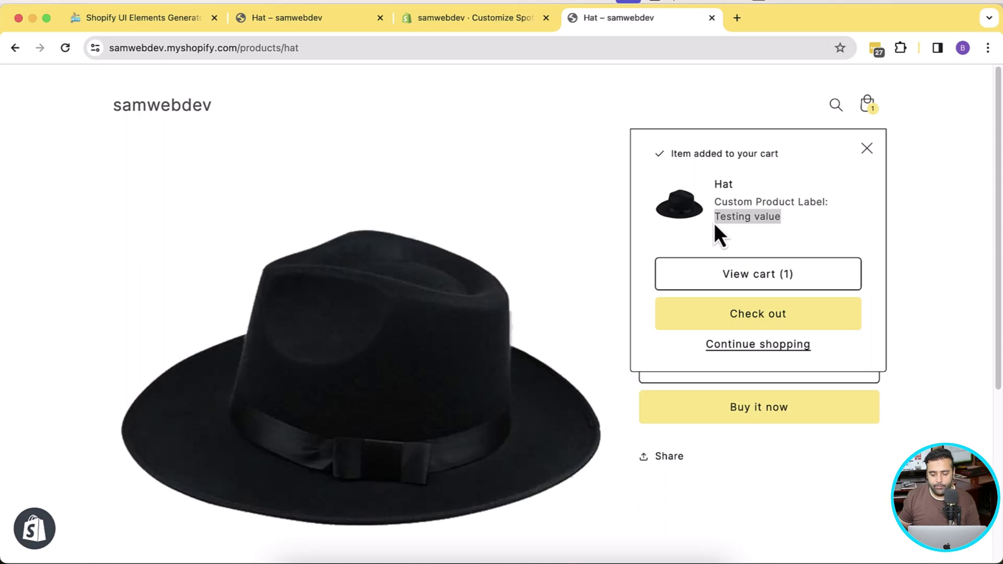
left_click(792, 325)
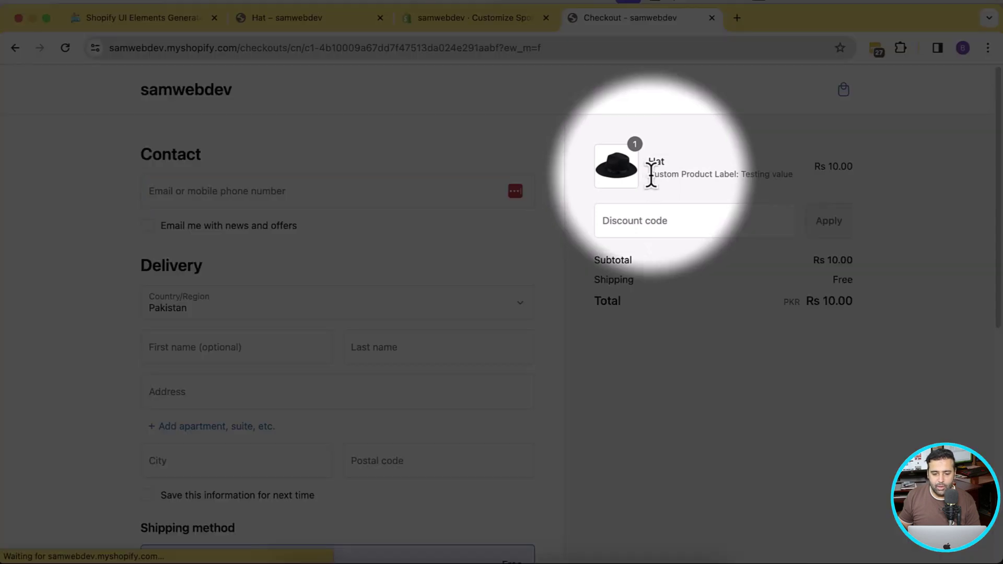
left_click_drag(649, 174, 790, 175)
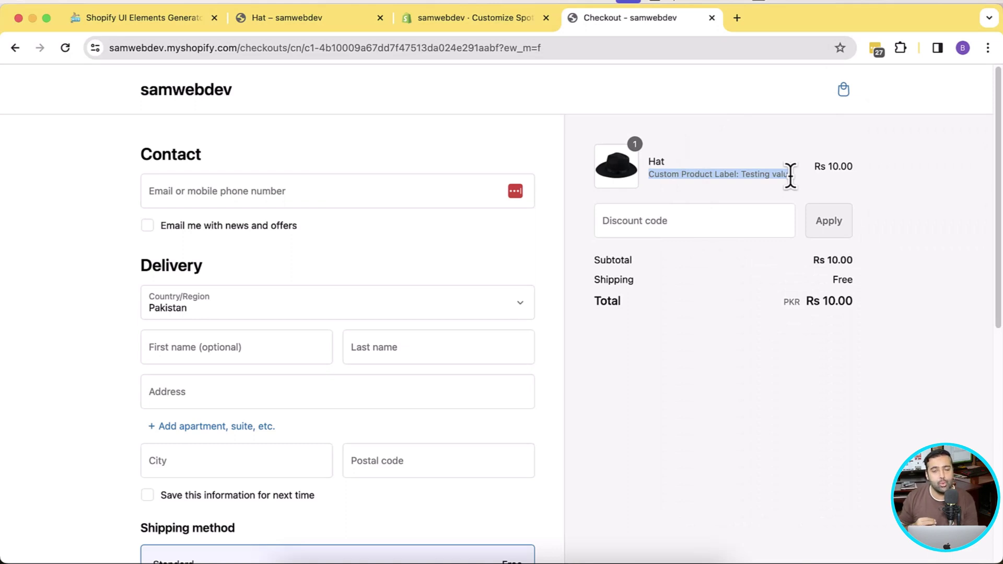
Step: Open the T-shirt product page from the storefront's home page and check its Custom Product Label field
key("super+1")
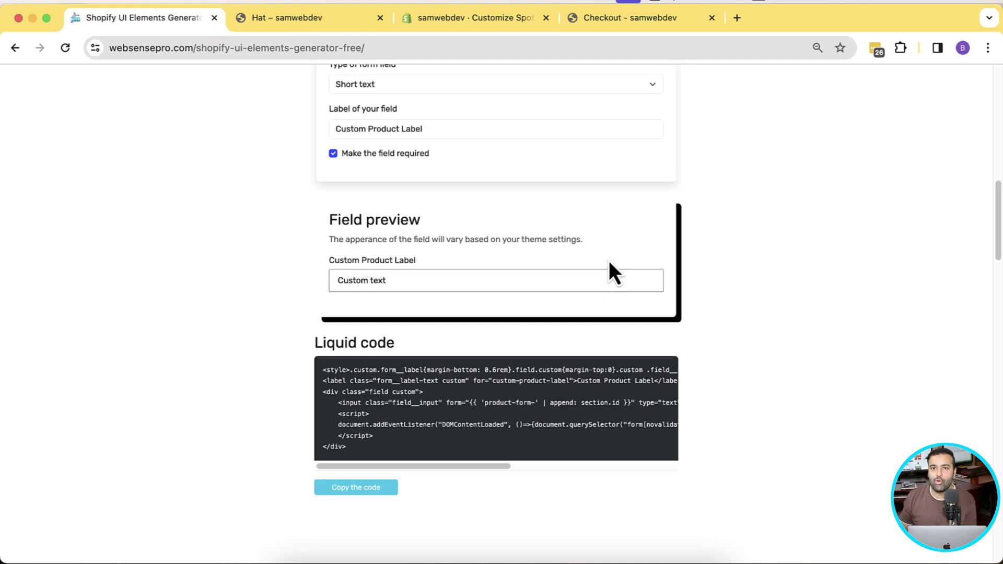
left_click(465, 19)
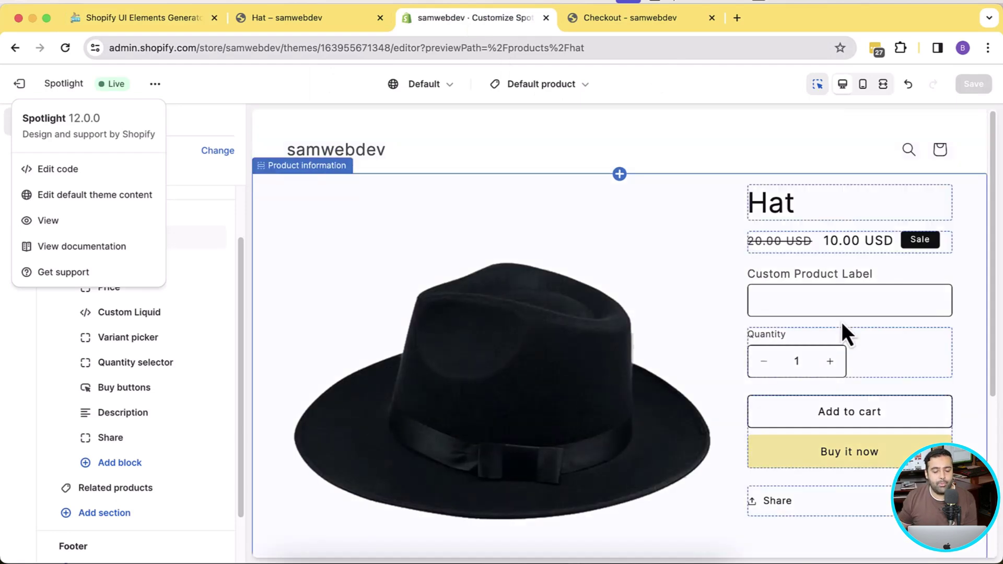
left_click(328, 23)
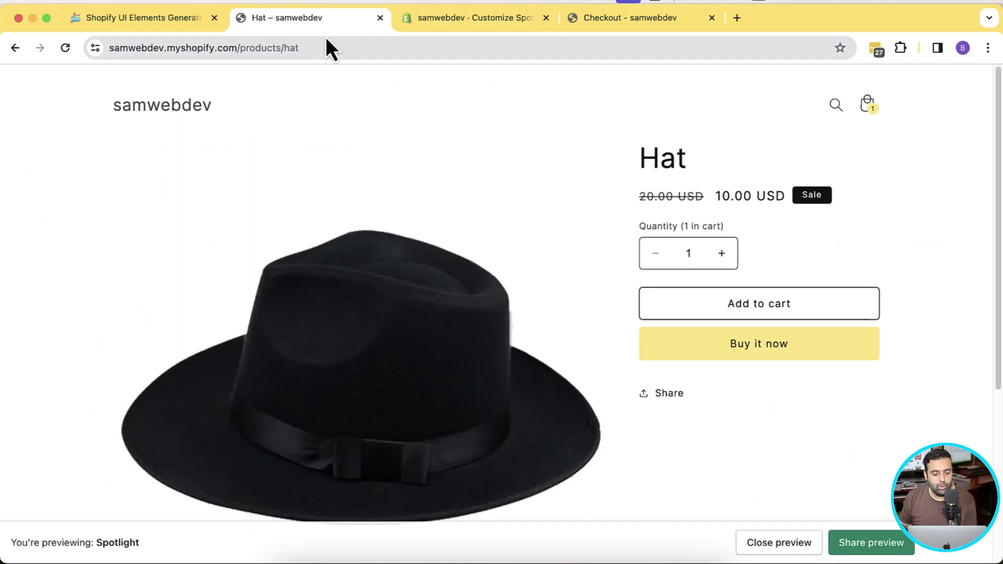
left_click(202, 106)
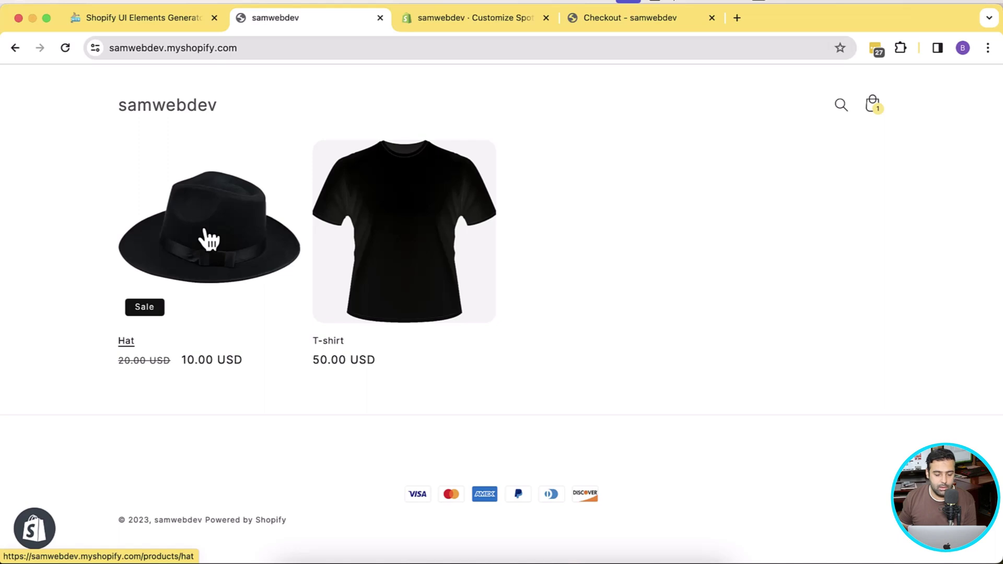
left_click(425, 253)
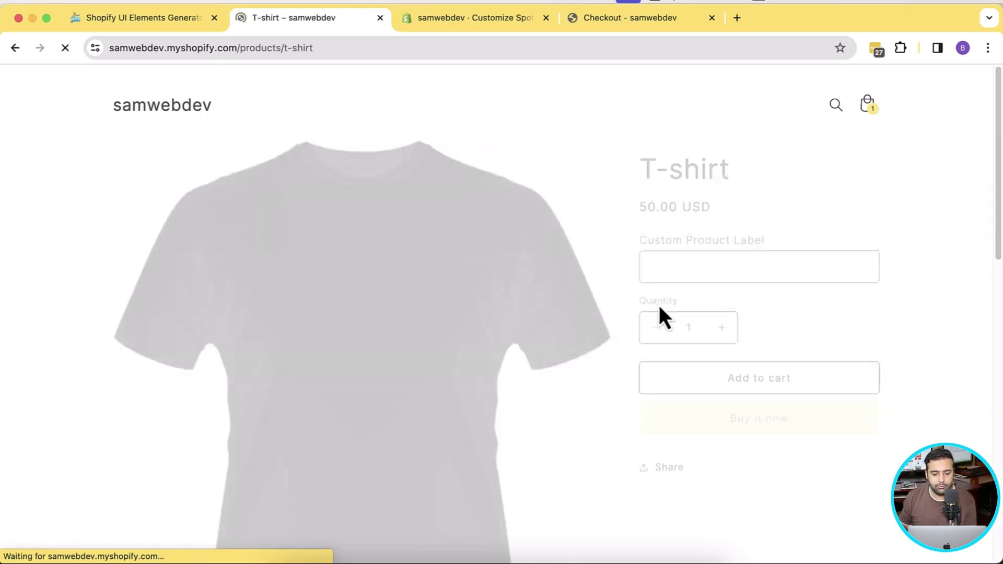
left_click(737, 266)
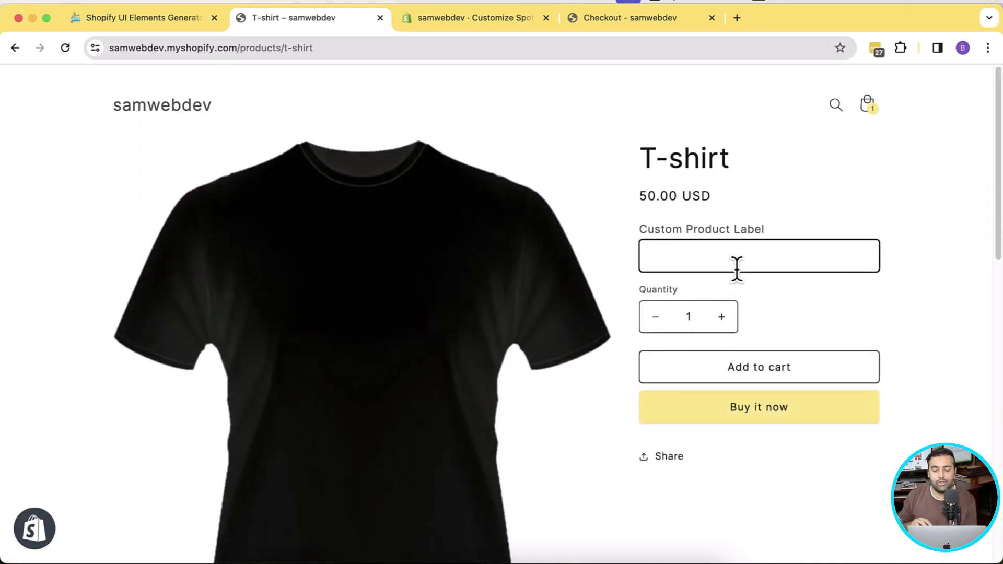
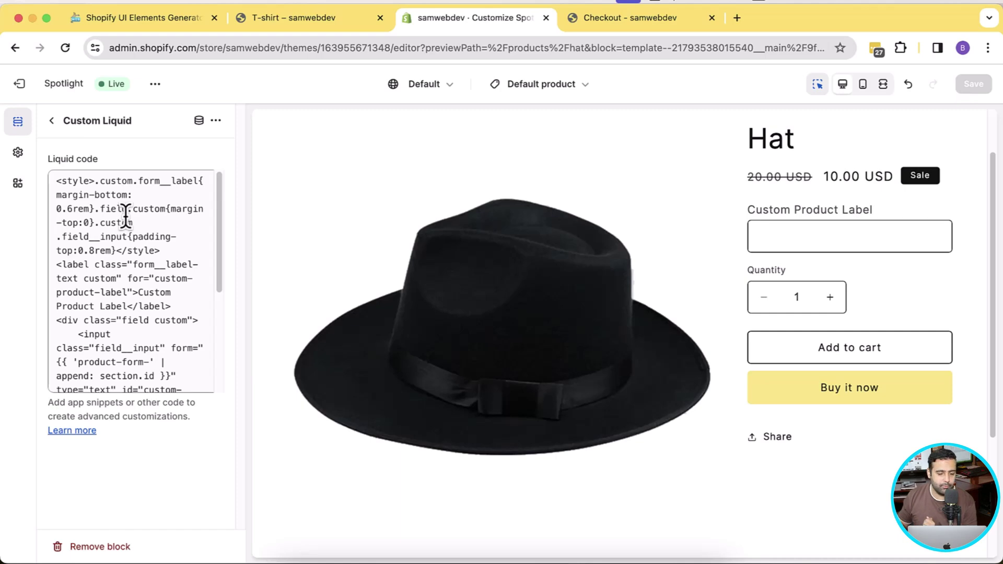
Step: Insert the condition {% if product.title contains "shirt" %} on a new first line of the Custom Liquid block's code
left_click(125, 203)
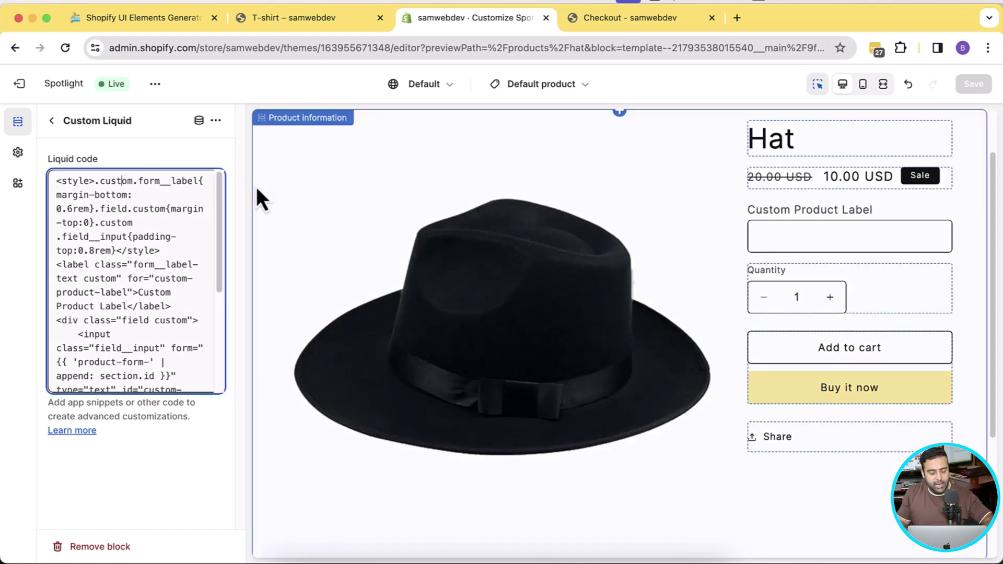
key("Return")
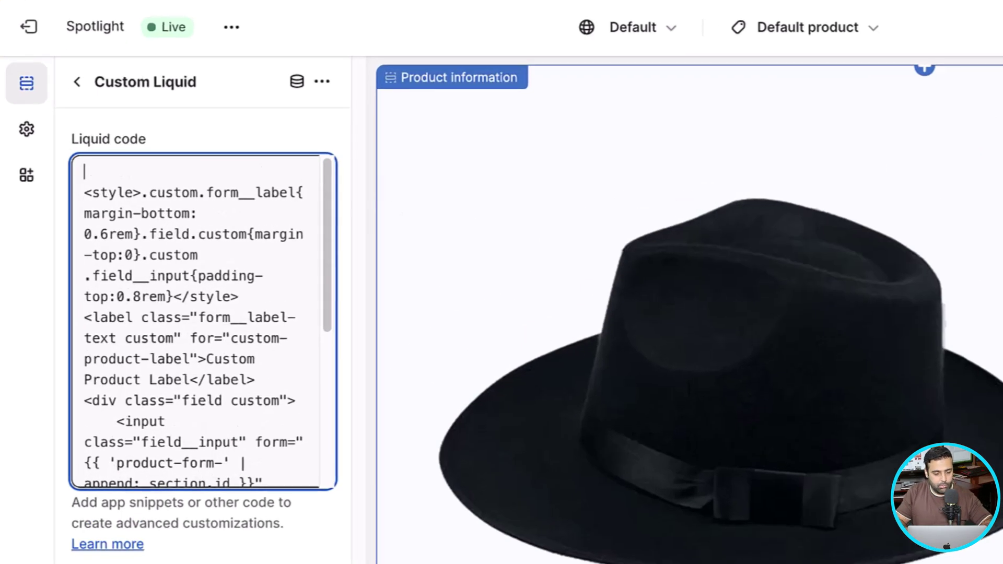
type("{% if ")
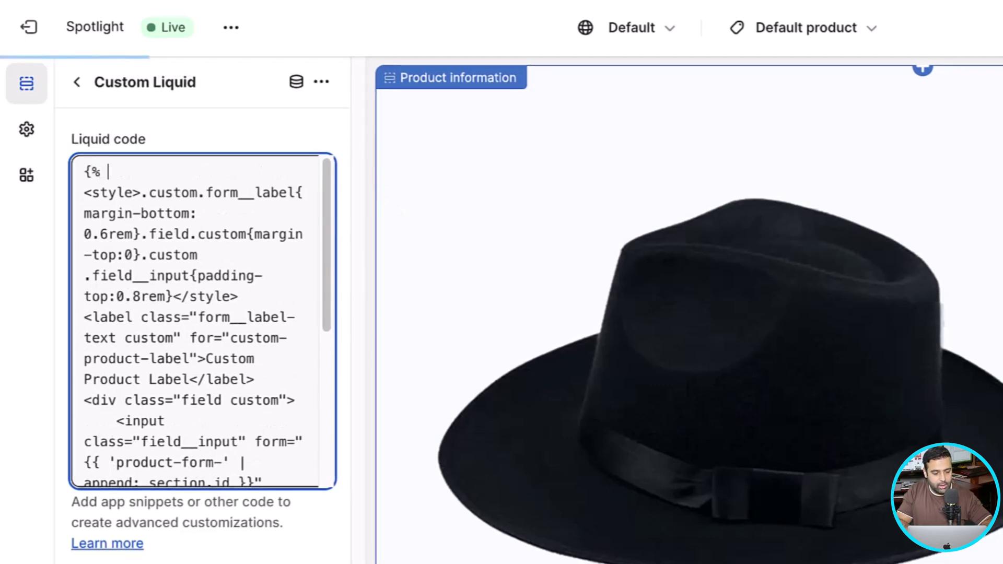
type("produc")
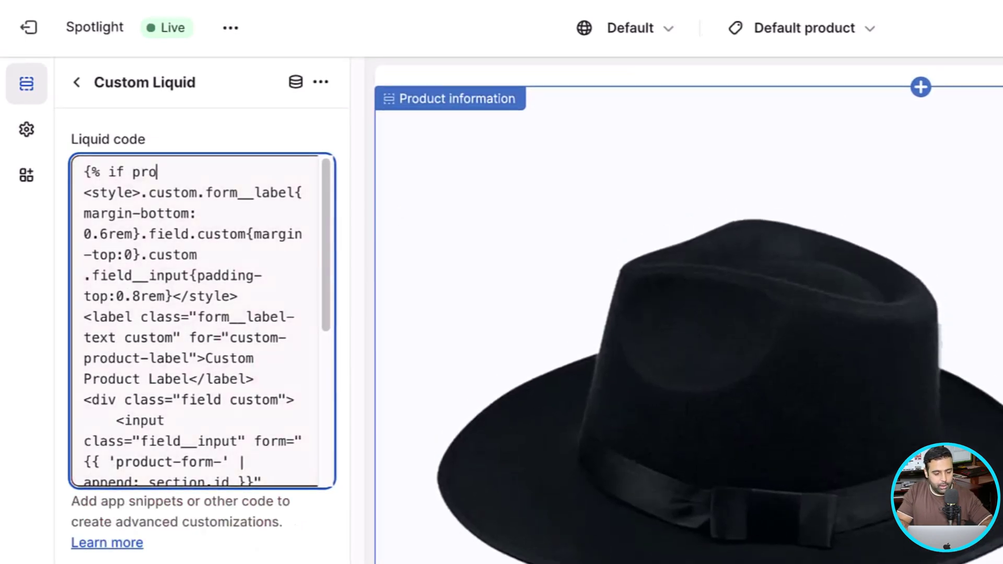
type("t.title ")
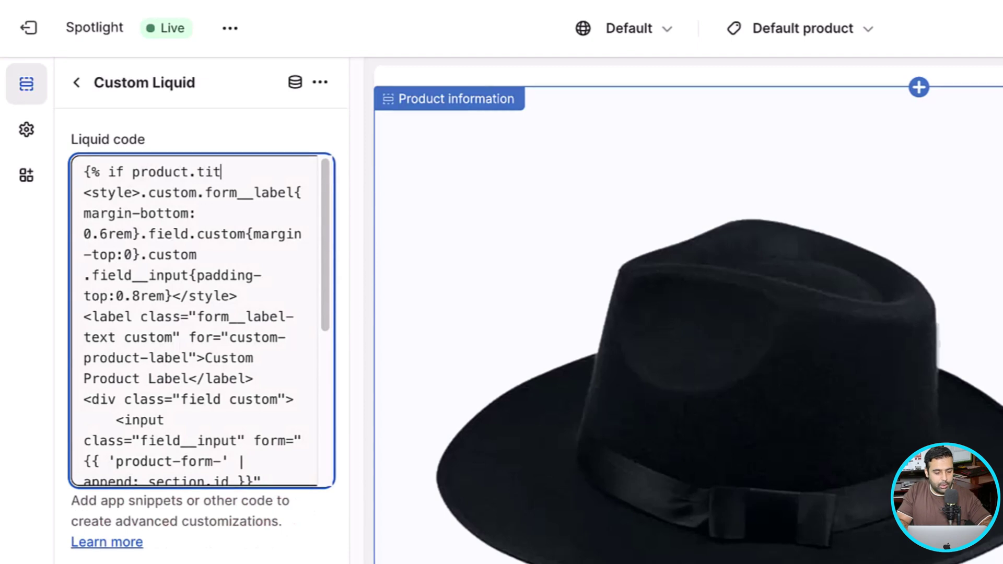
type("contains")
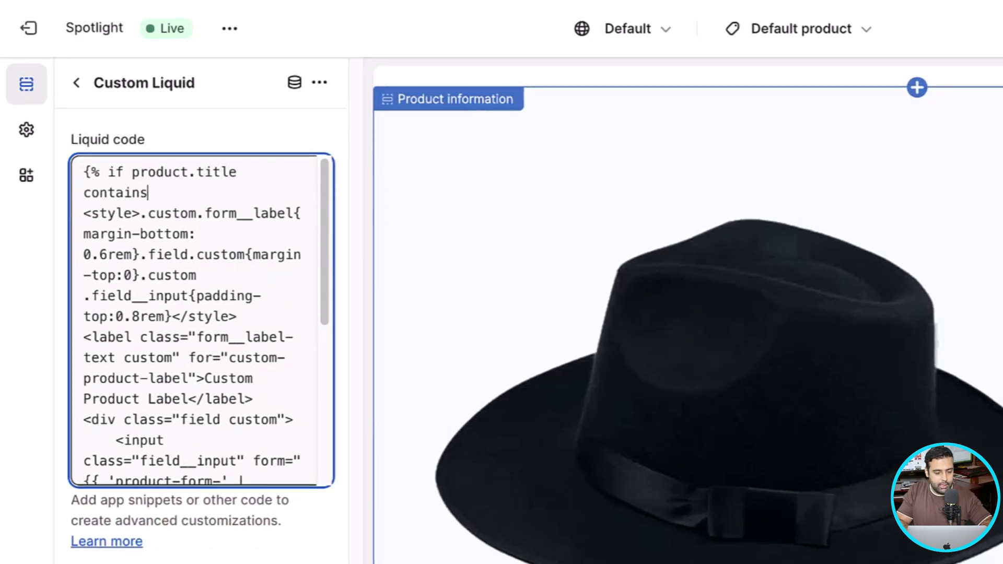
type(" \"shir")
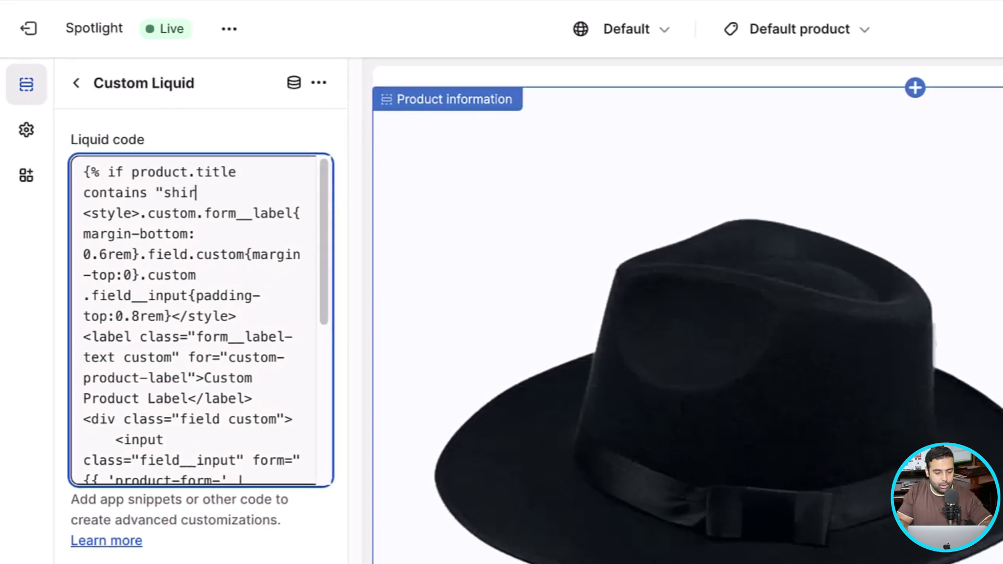
type("t\" ")
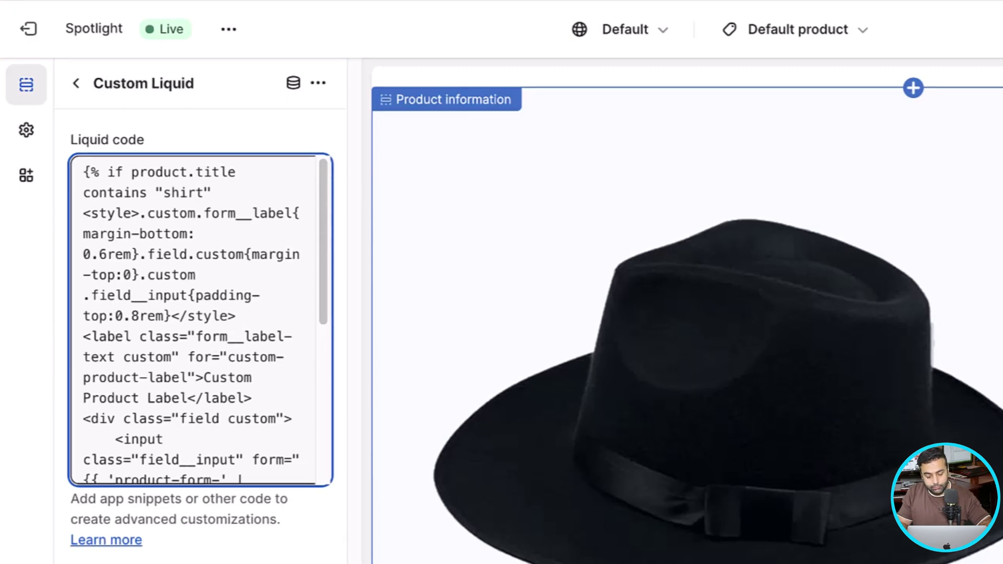
type("%}")
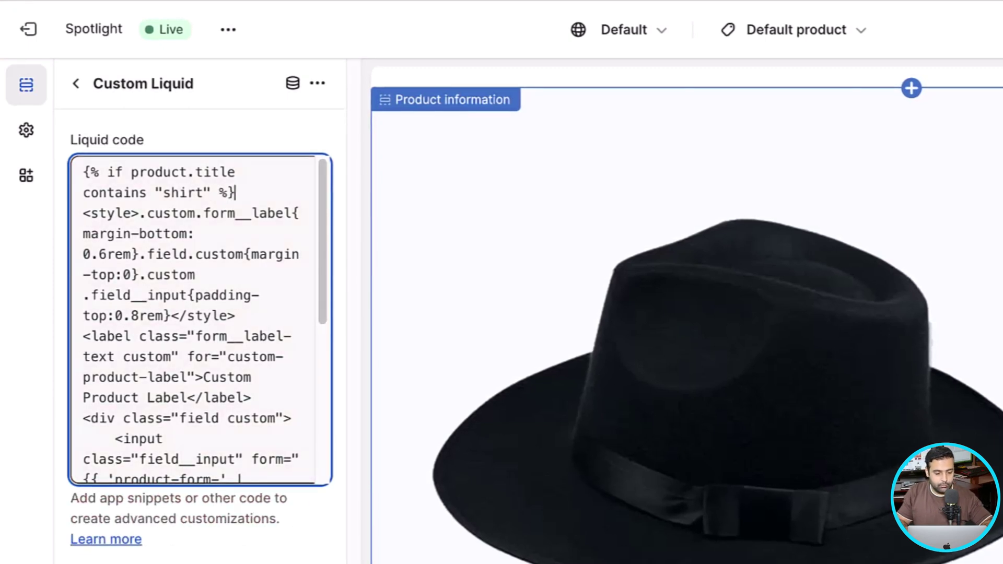
Step: Close the condition with {% endif %} after the final </div> of the Liquid code and save the template
left_click_drag(323, 247, 324, 446)
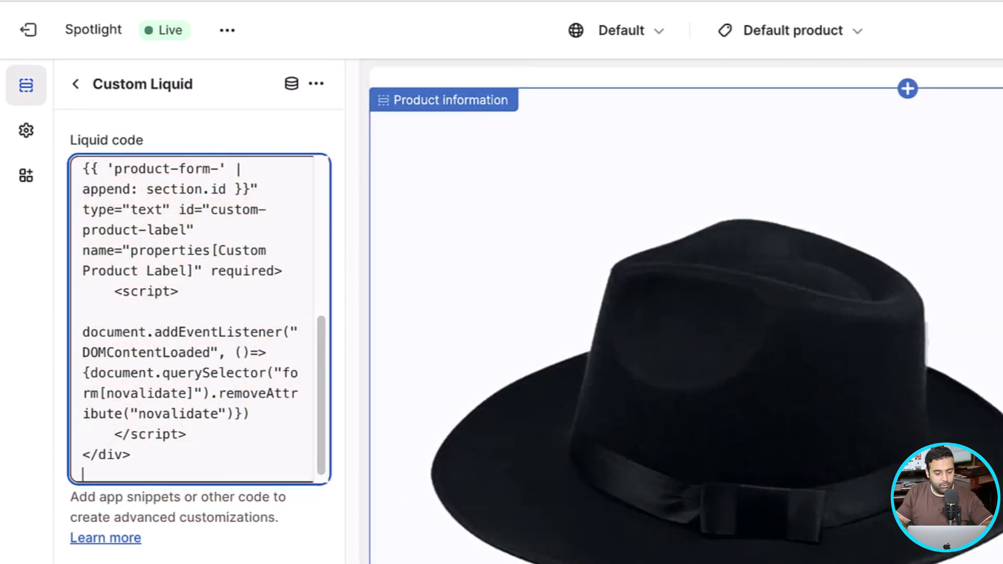
left_click(83, 475)
type("{%end")
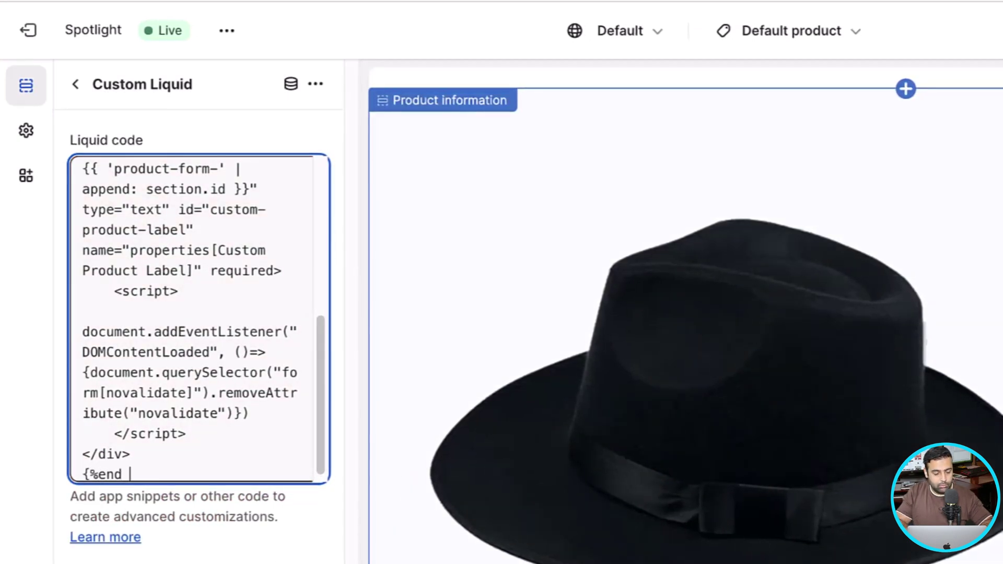
key("BackSpace")
key("BackSpace")
type("endif")
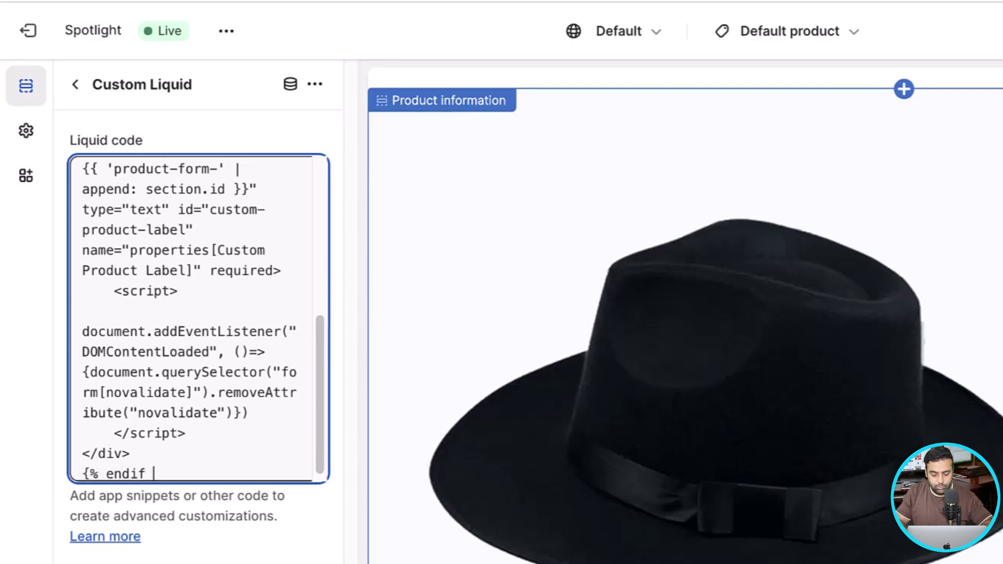
type(" %}")
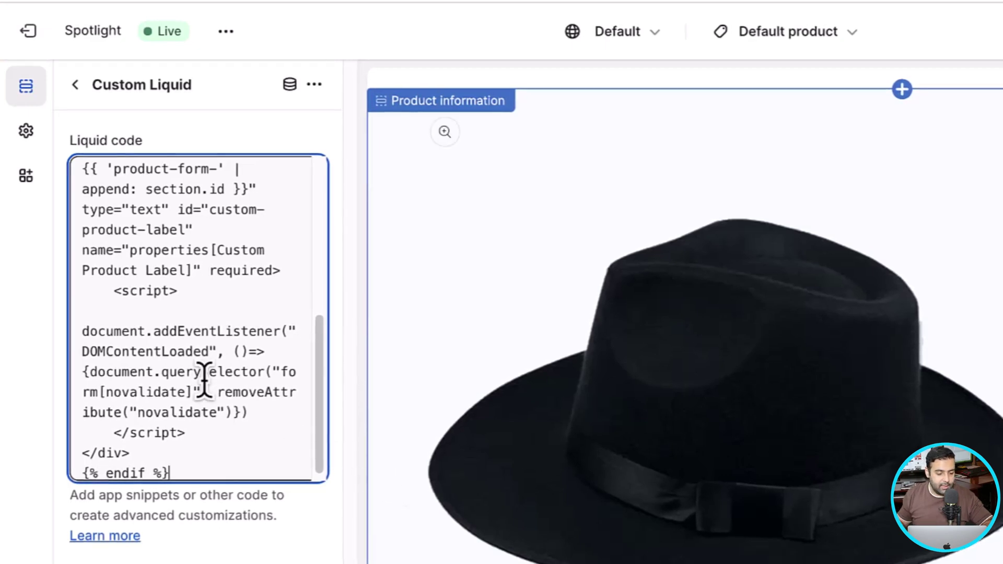
scroll(204, 376, "up", 10)
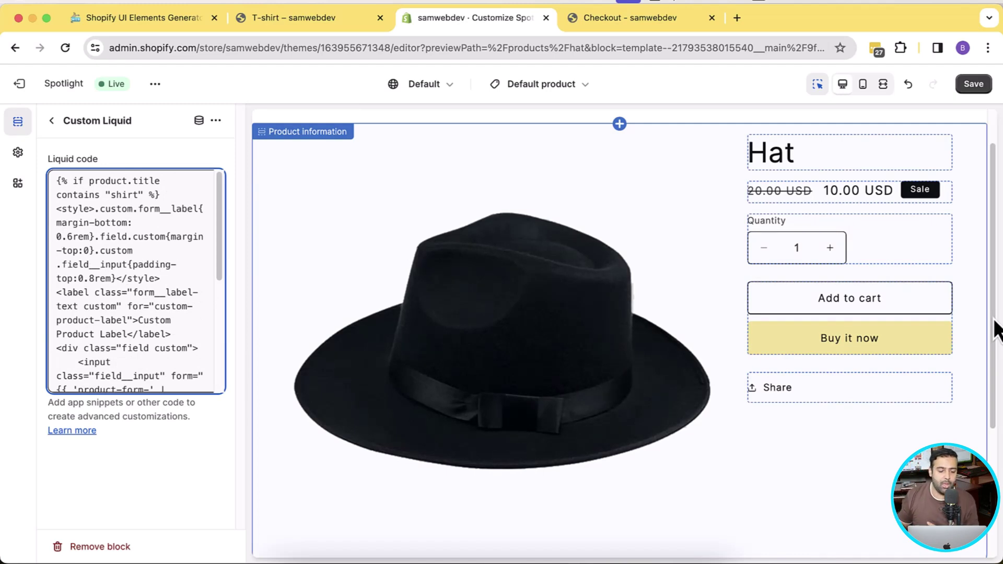
left_click_drag(165, 195, 55, 180)
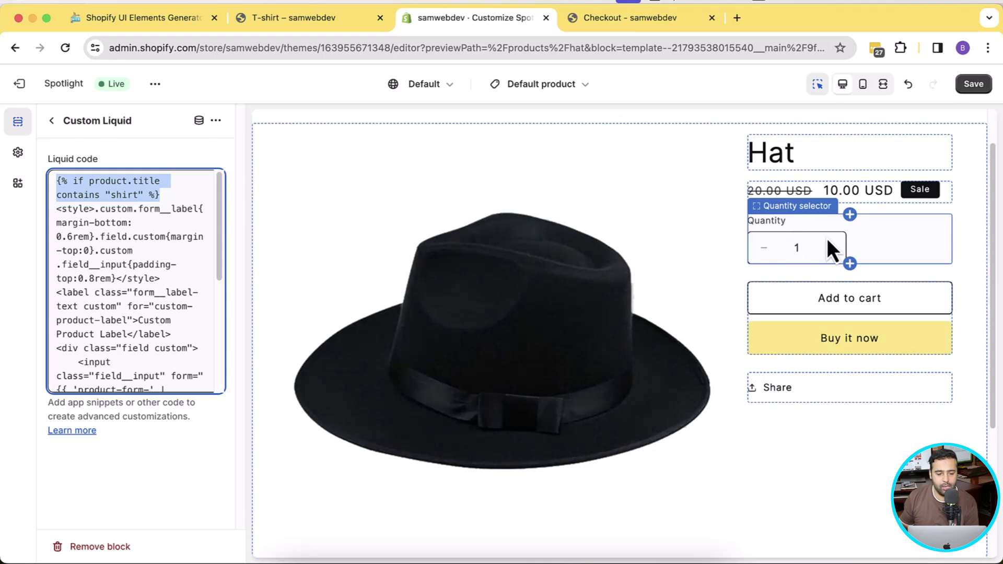
left_click(965, 88)
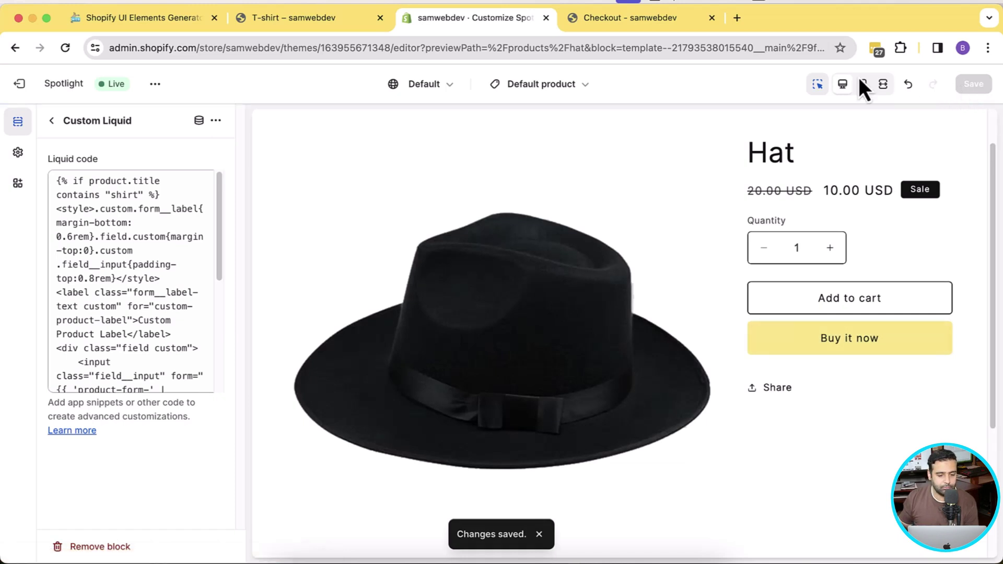
Step: Reload the T-shirt page on the storefront, compare the Hat page for the Custom Product Label field, and return home
left_click(323, 26)
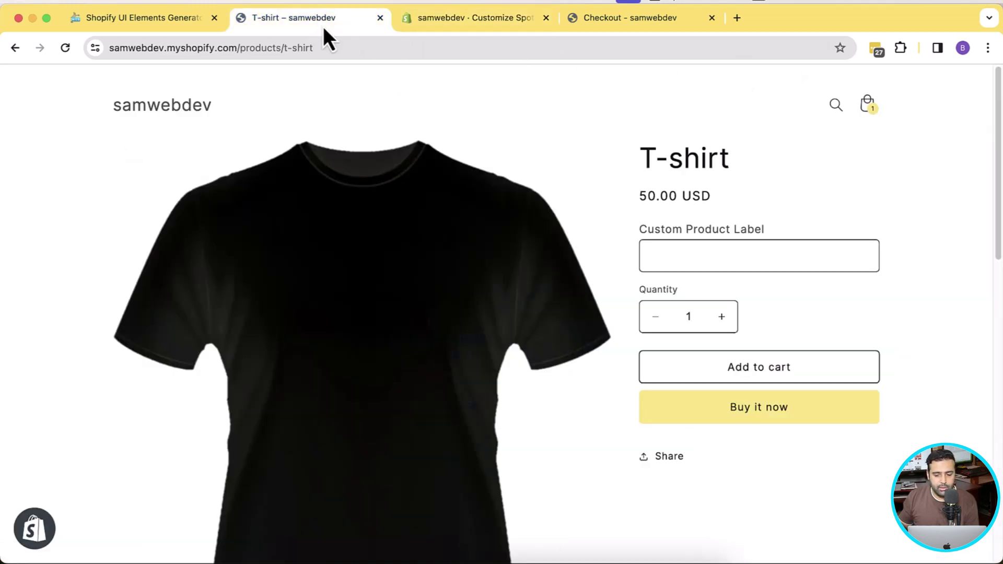
left_click(62, 49)
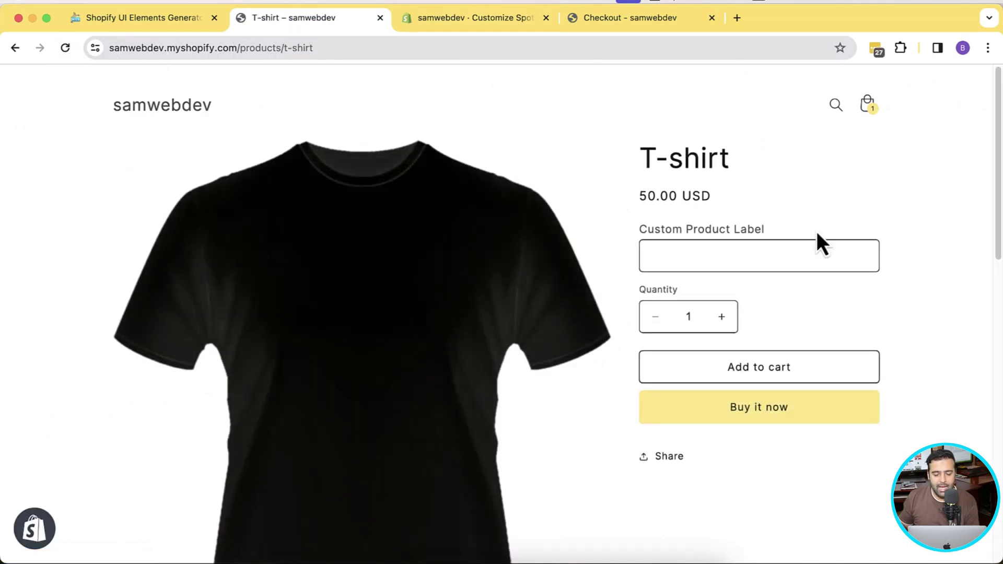
left_click(205, 111)
left_click(657, 254)
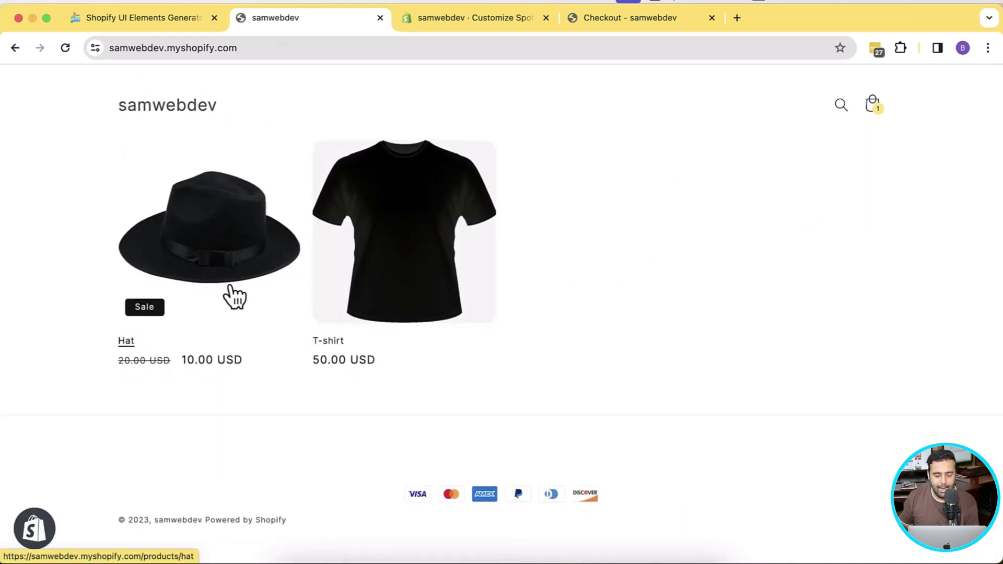
left_click(235, 296)
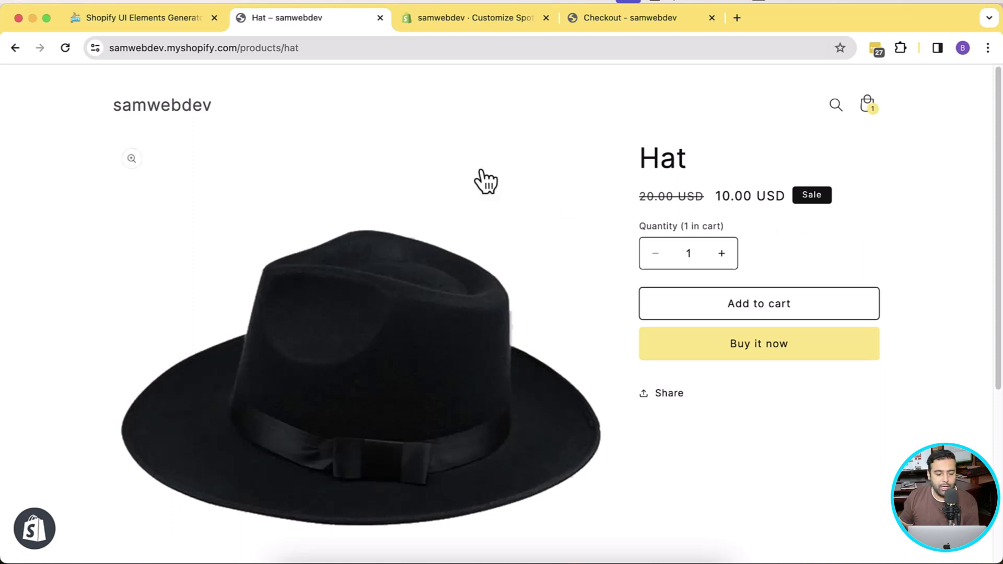
left_click(184, 112)
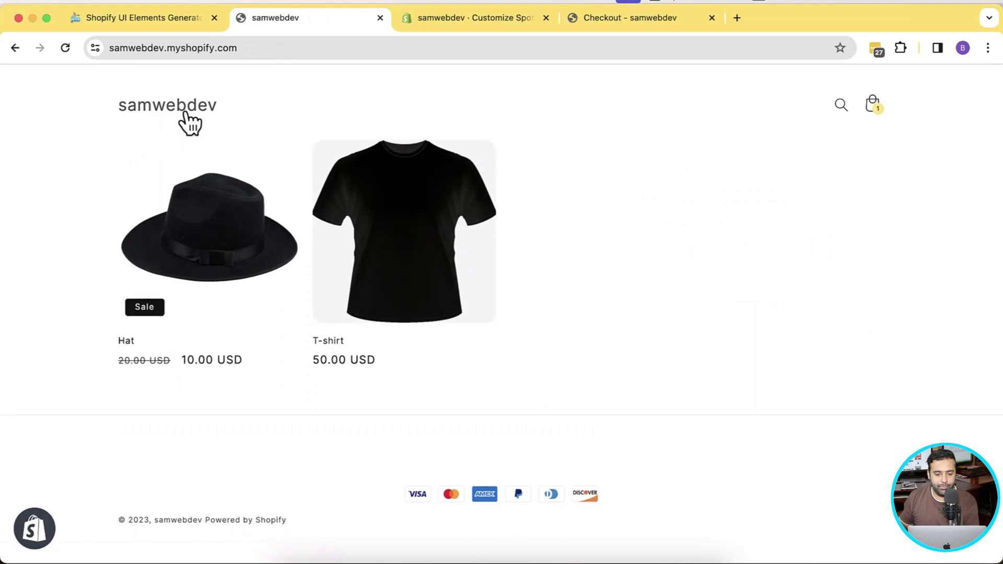
Step: Return to the theme editor and reopen the Custom Liquid block from the Product information section
left_click(470, 19)
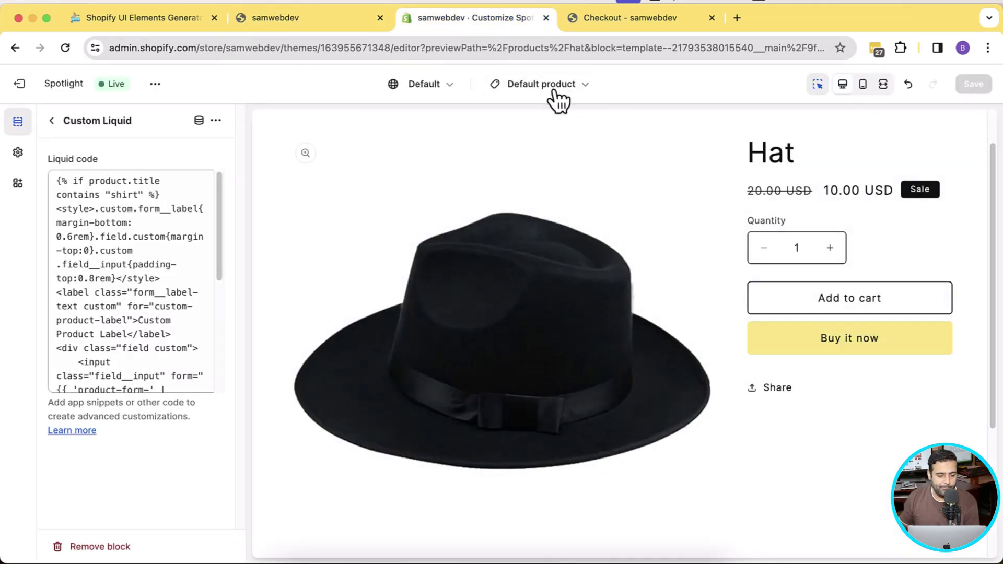
left_click(51, 122)
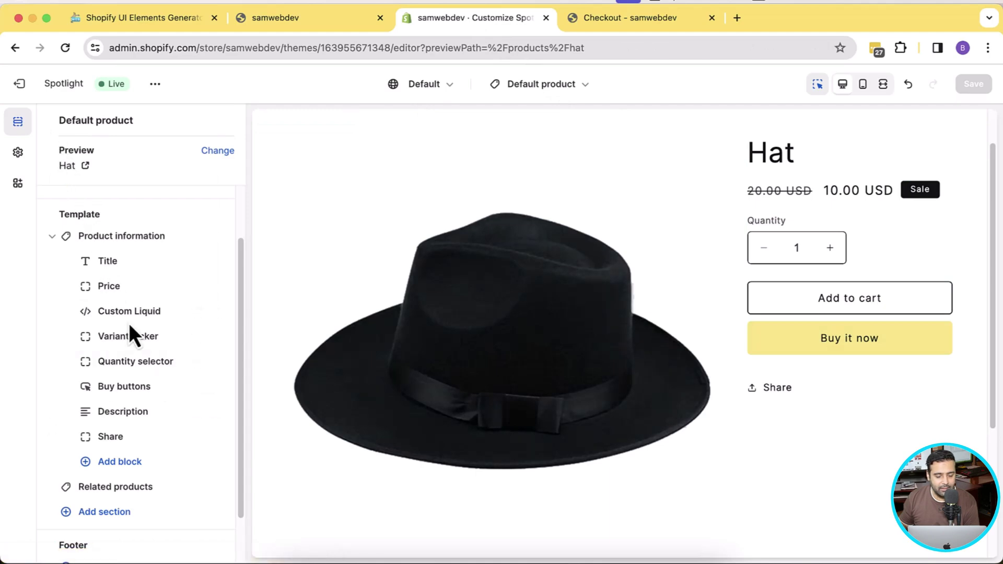
left_click(141, 308)
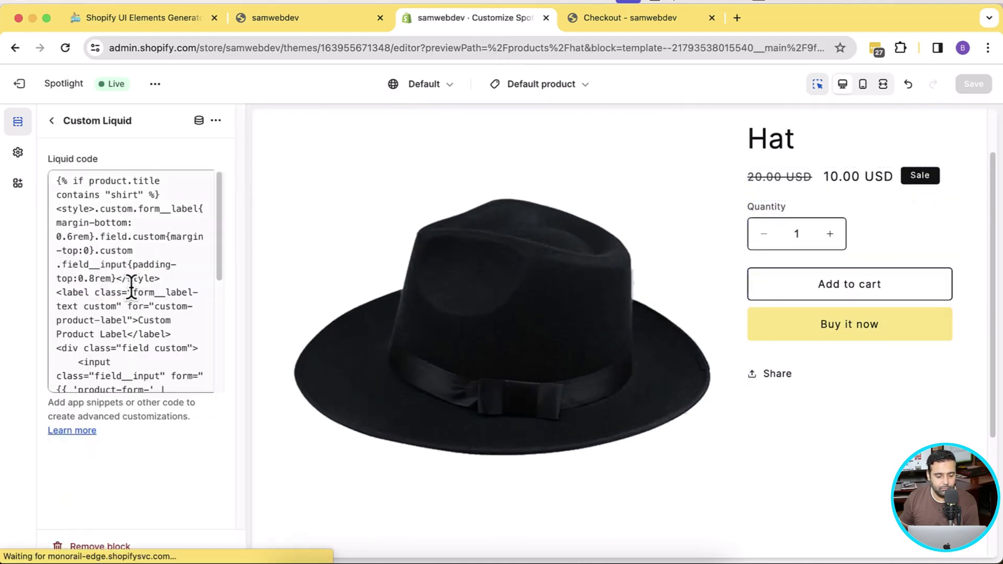
Step: Delete the Custom Liquid block from the Default product template's Product information section and save the template
left_click(49, 121)
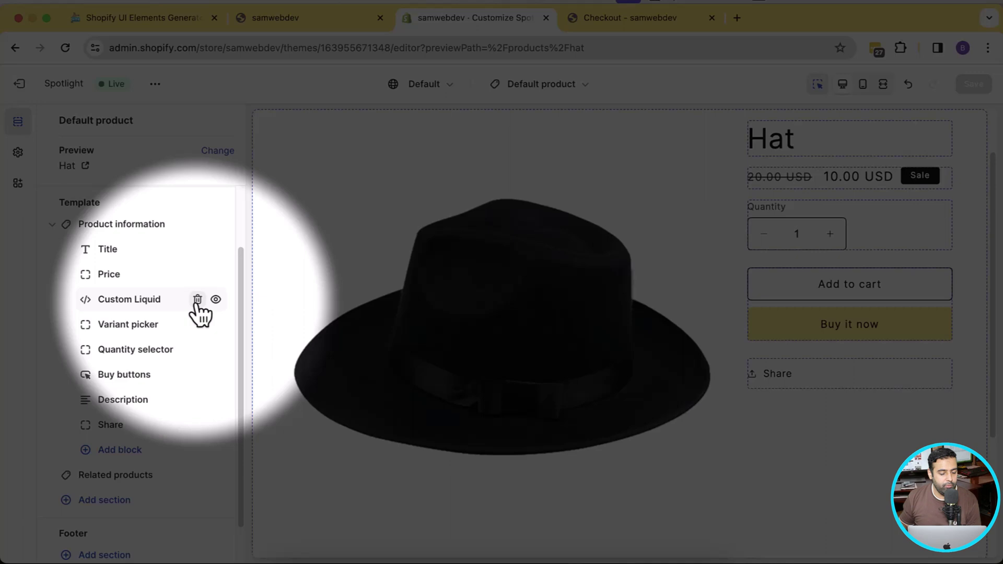
left_click(197, 301)
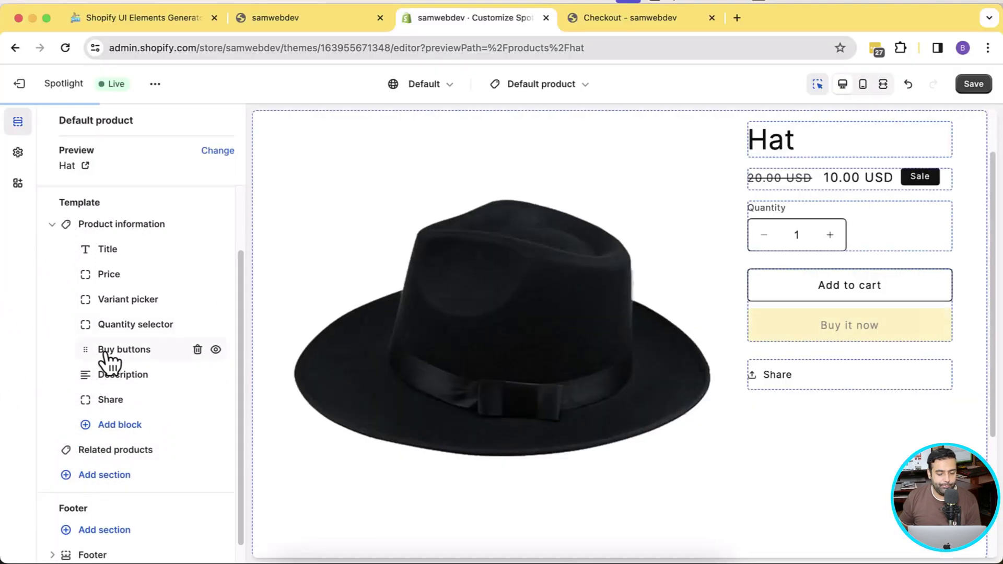
left_click(973, 84)
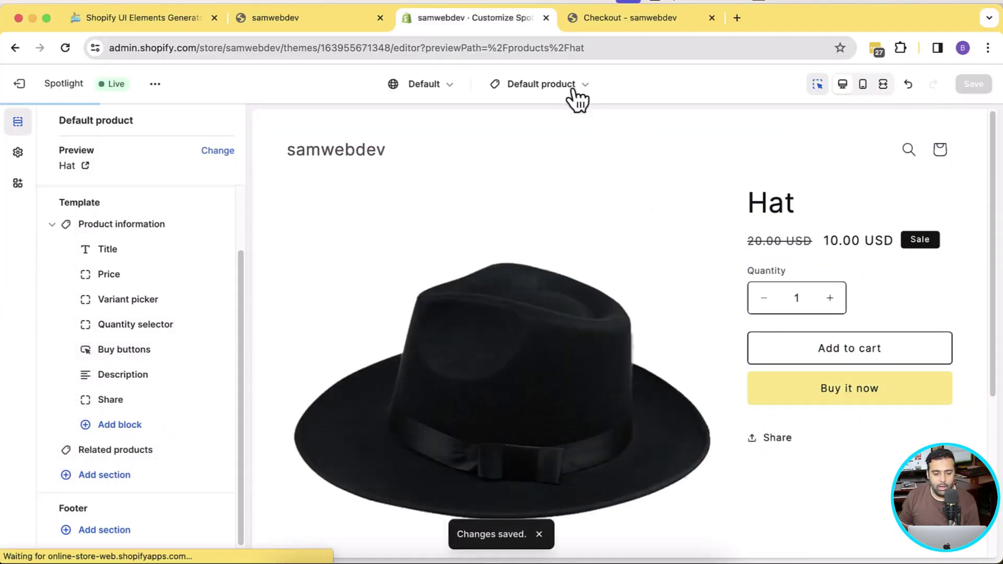
Step: Create a new product template named "special" based on Default product
left_click(570, 94)
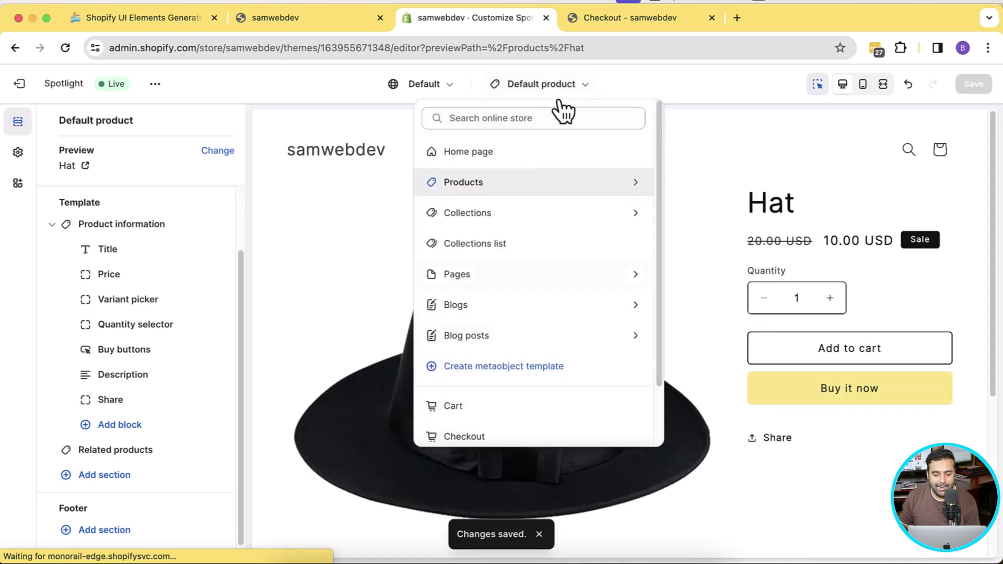
left_click(452, 183)
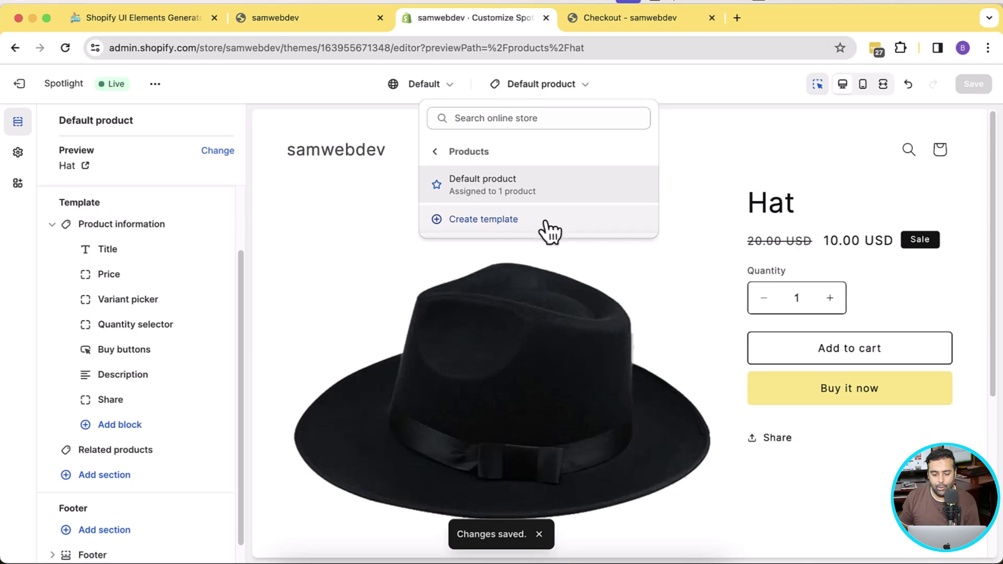
left_click(547, 231)
left_click(552, 302)
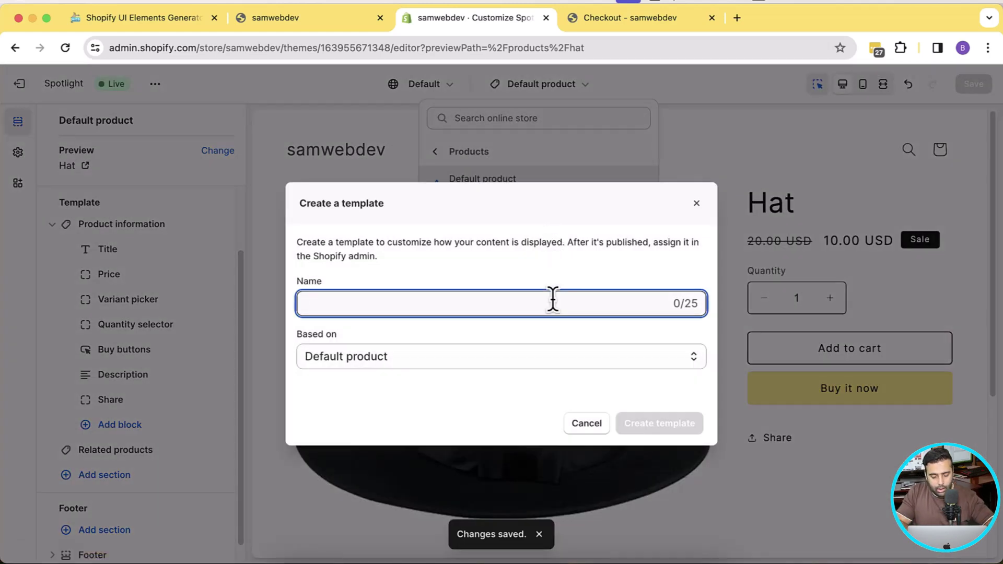
type("special")
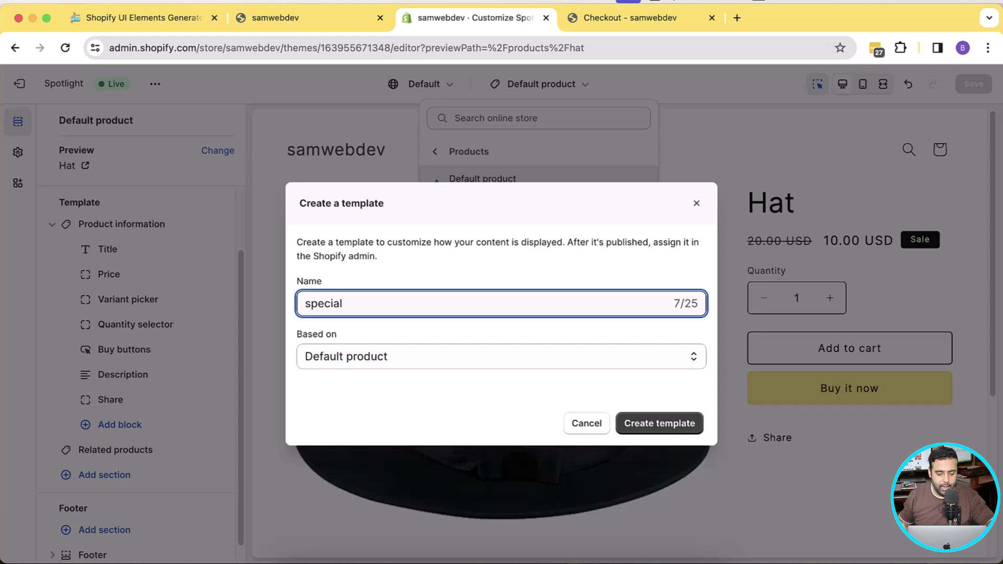
left_click(686, 428)
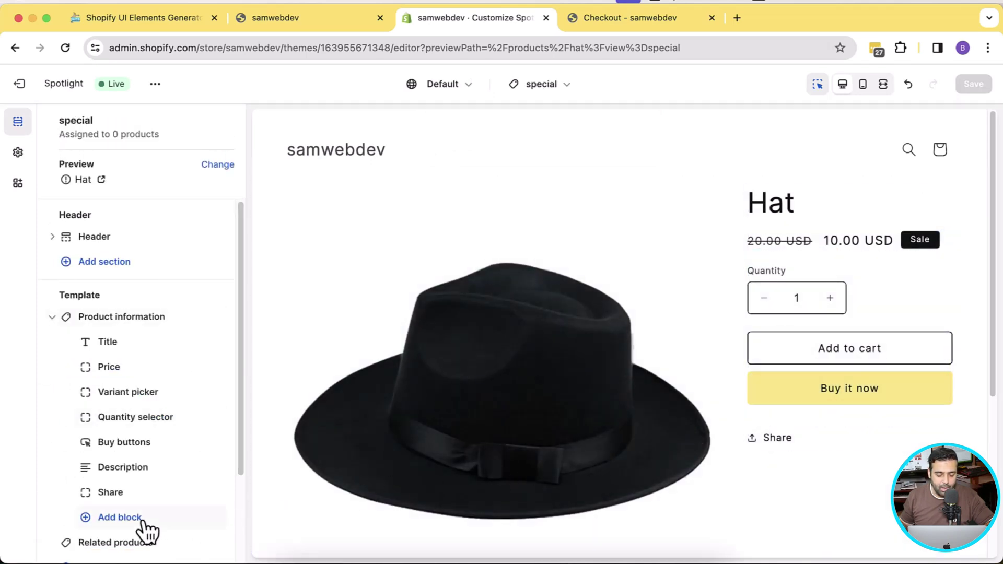
Step: Add a Custom Liquid block to the special template's Product information section and open its settings
left_click(120, 518)
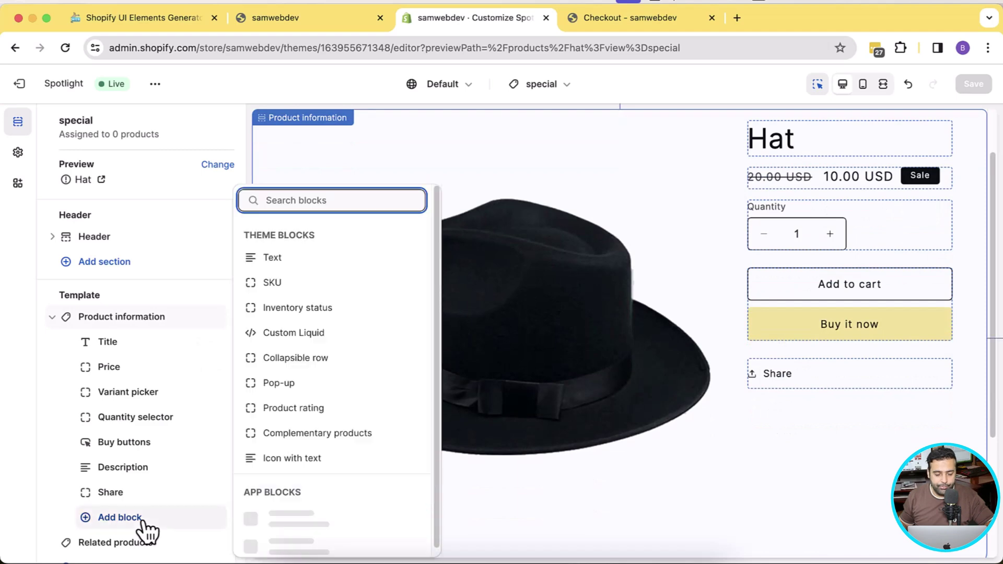
left_click(344, 337)
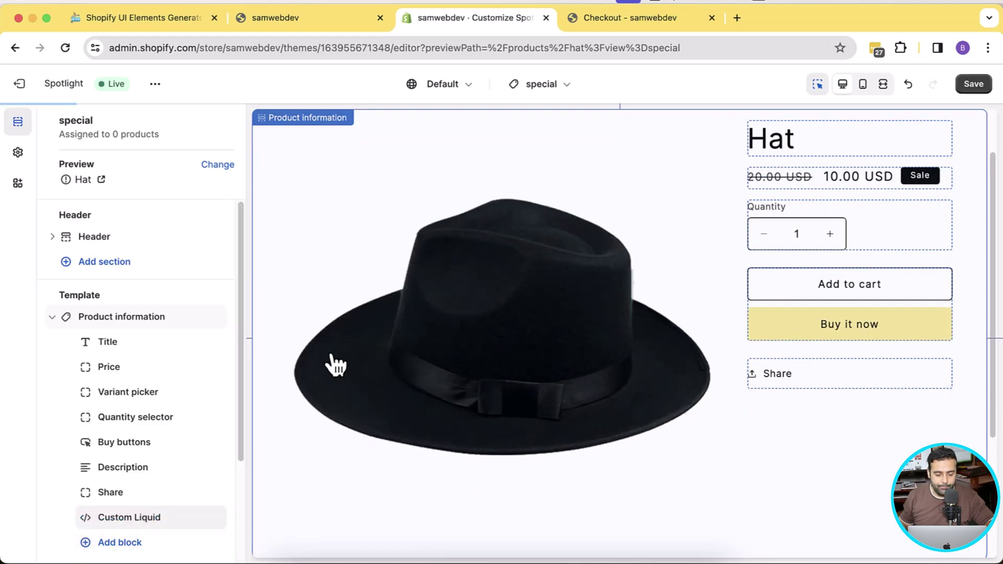
left_click(158, 525)
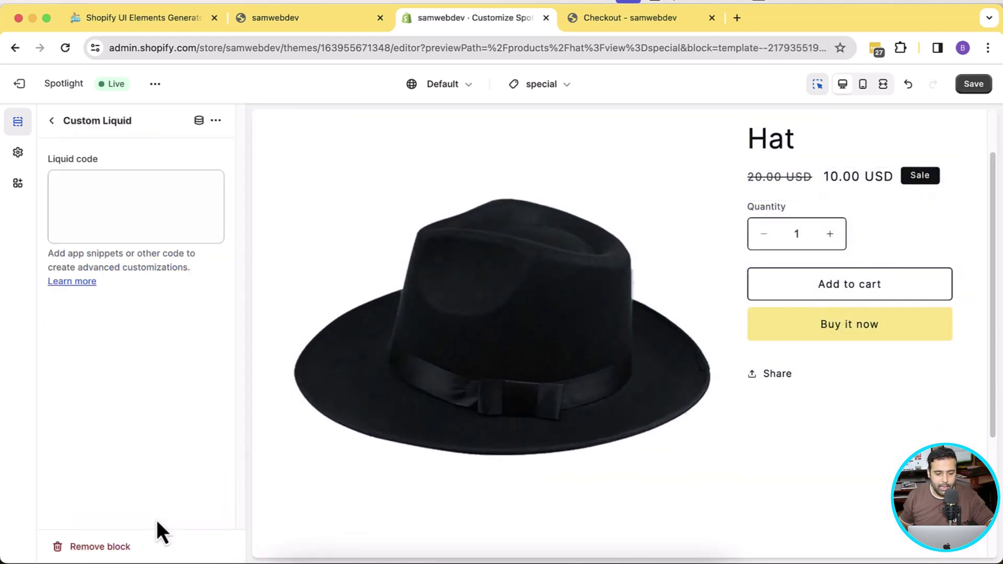
Step: Paste the generated Custom Product Label code from the Shopify UI Elements Generator into the Custom Liquid block and save
left_click(168, 30)
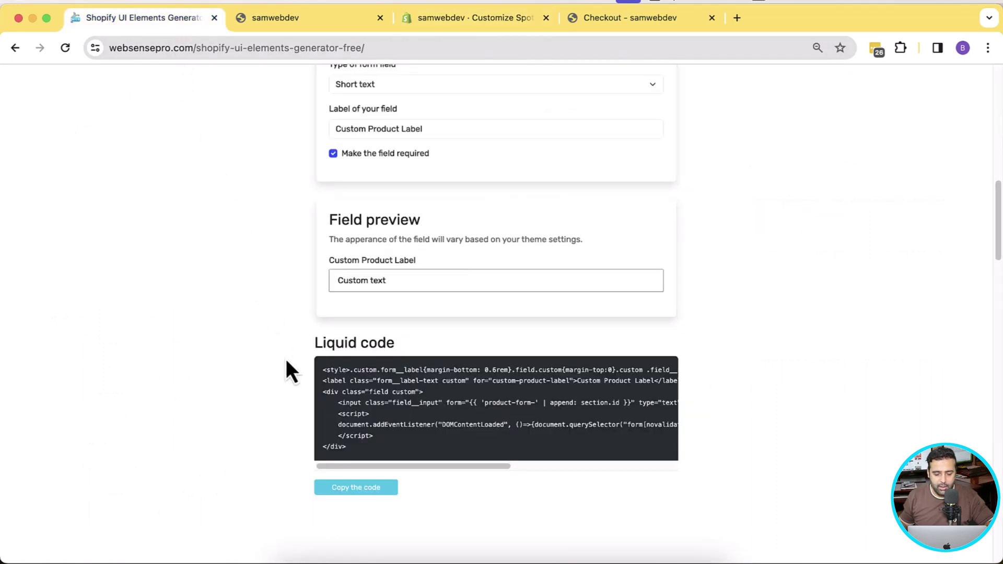
left_click(472, 21)
left_click(94, 220)
right_click(99, 227)
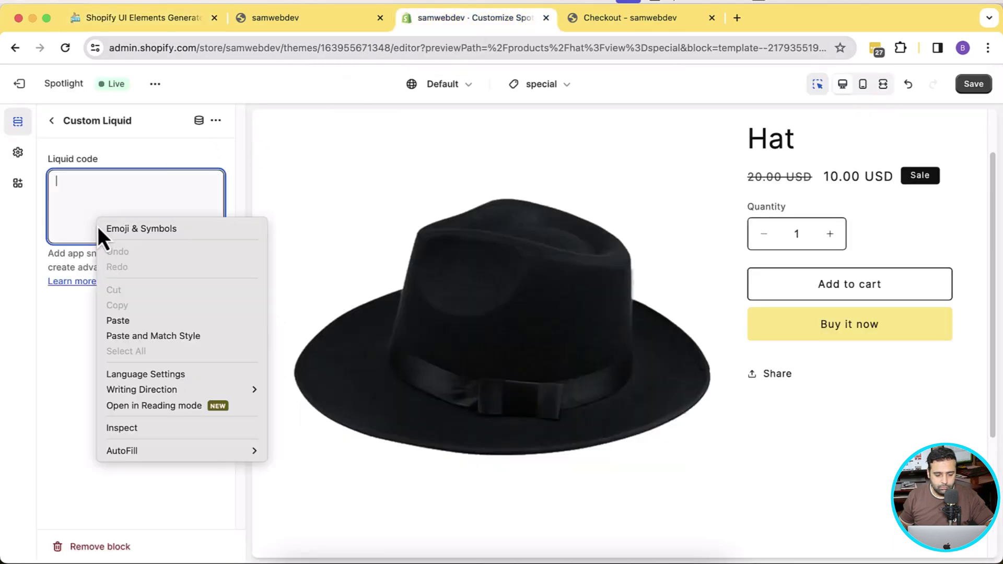
left_click(145, 320)
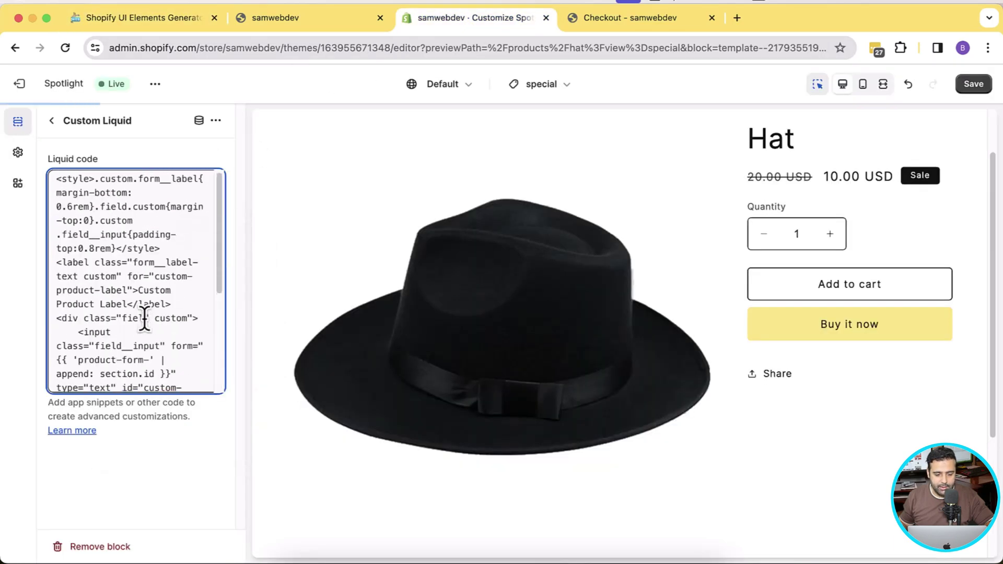
left_click(973, 90)
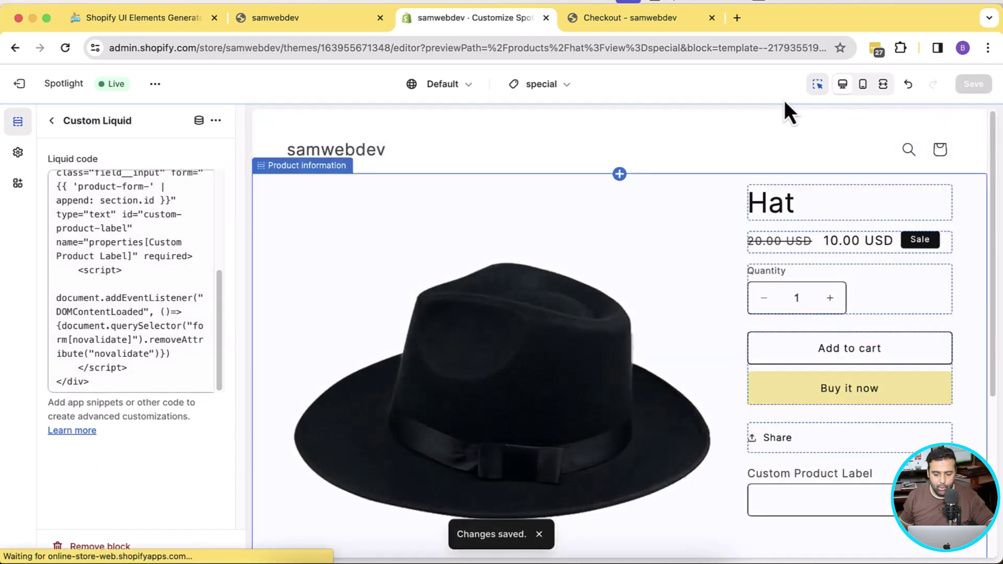
Step: Move the Custom Liquid block between Price and Variant picker in the special template and save
left_click(52, 121)
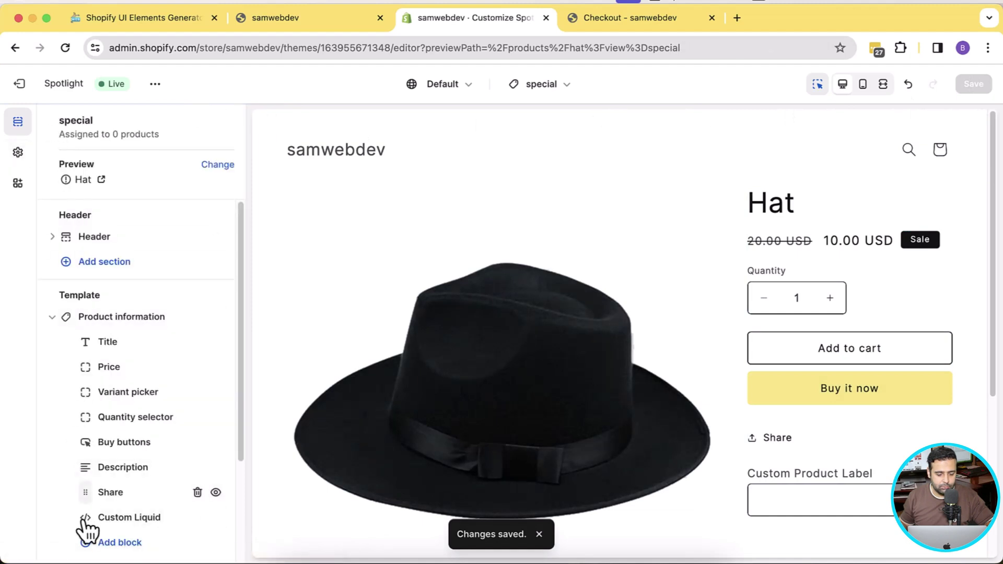
left_click_drag(85, 528, 103, 395)
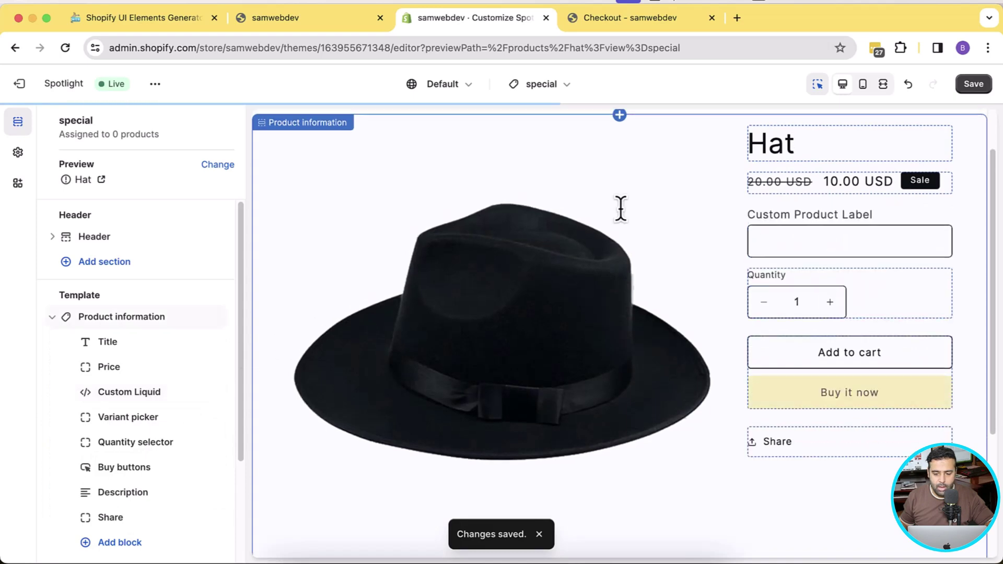
left_click(973, 84)
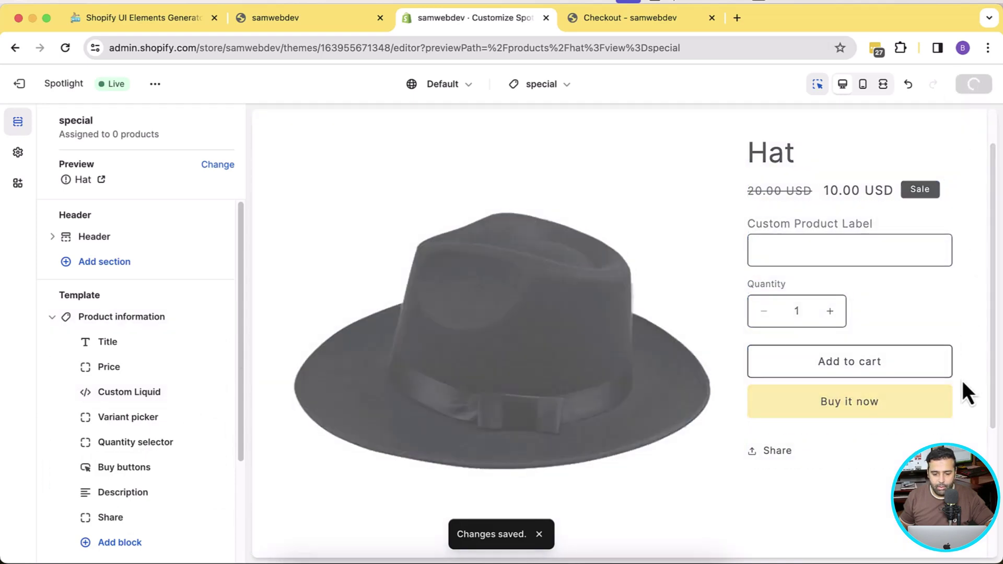
Step: Reload the storefront home page, check the Hat and T-shirt pages for the Custom Product Label field, and return home
left_click(316, 29)
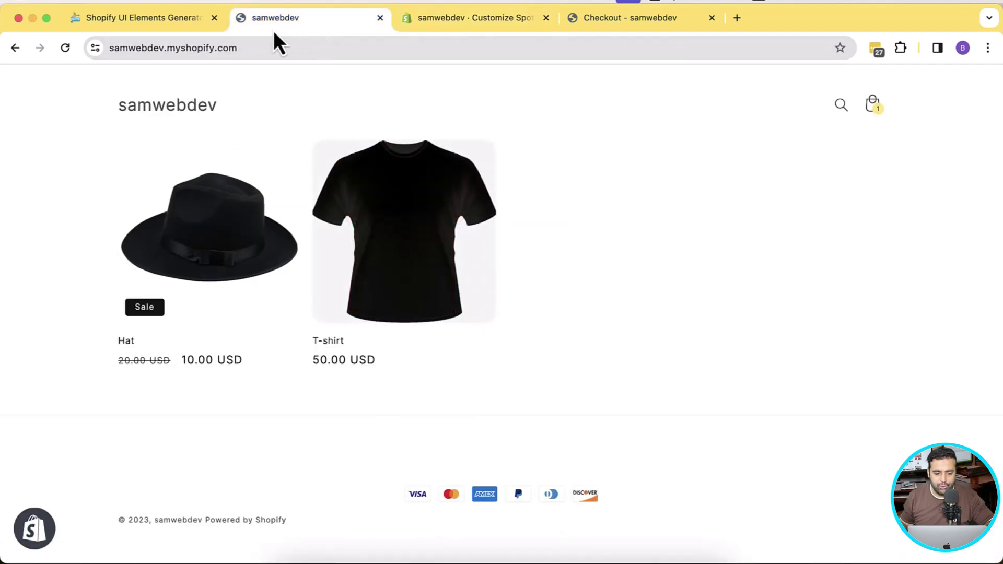
left_click(66, 47)
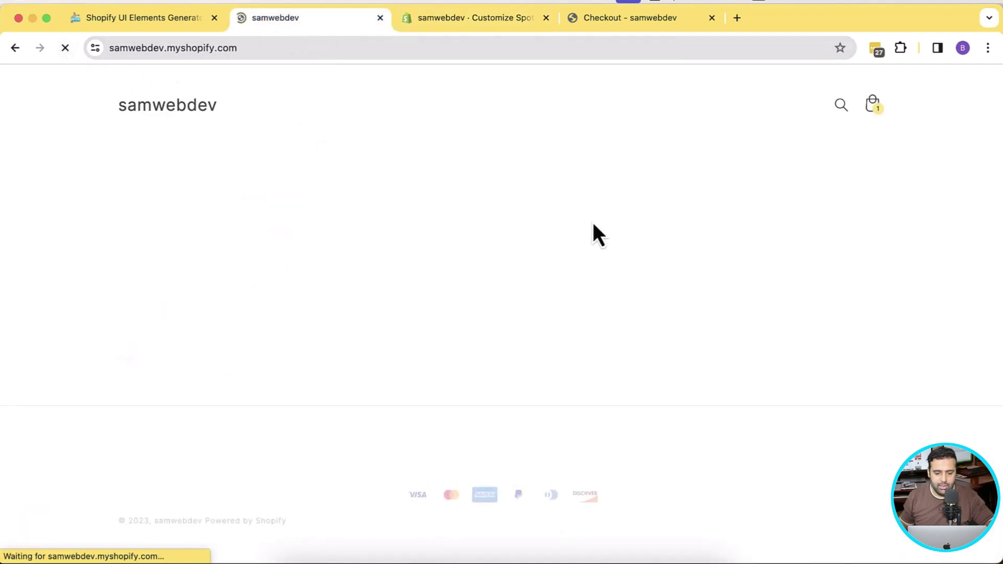
left_click(270, 242)
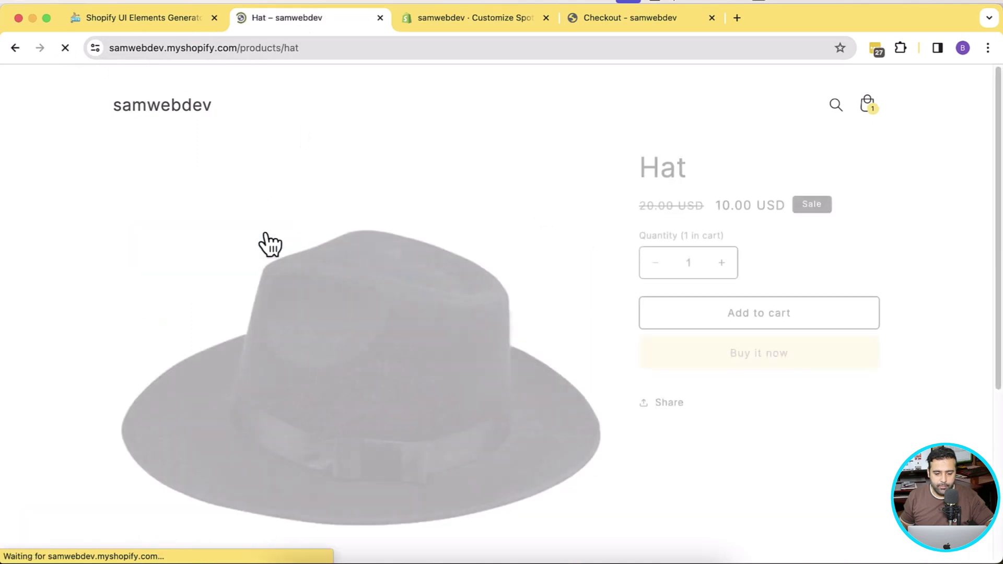
left_click(16, 48)
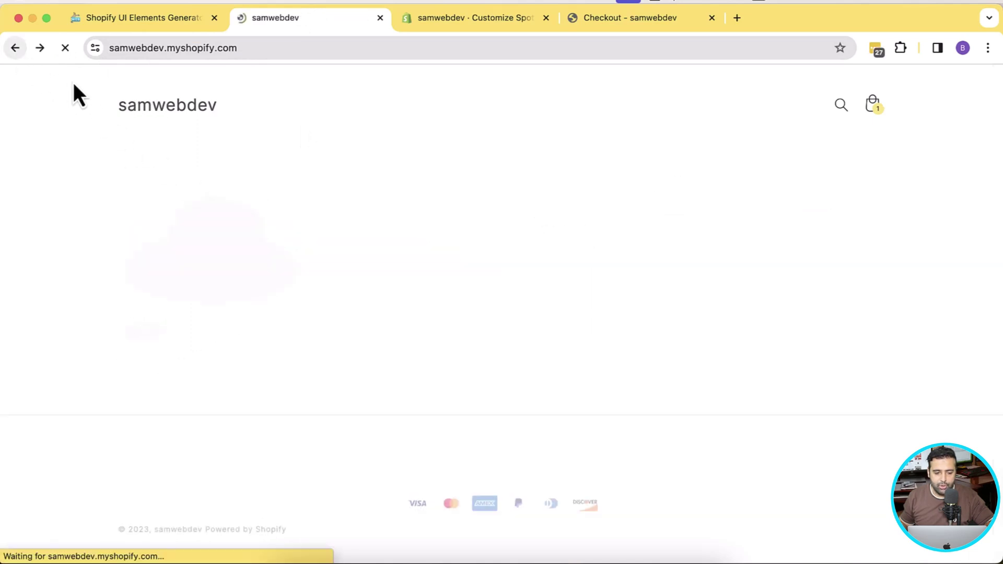
left_click(399, 272)
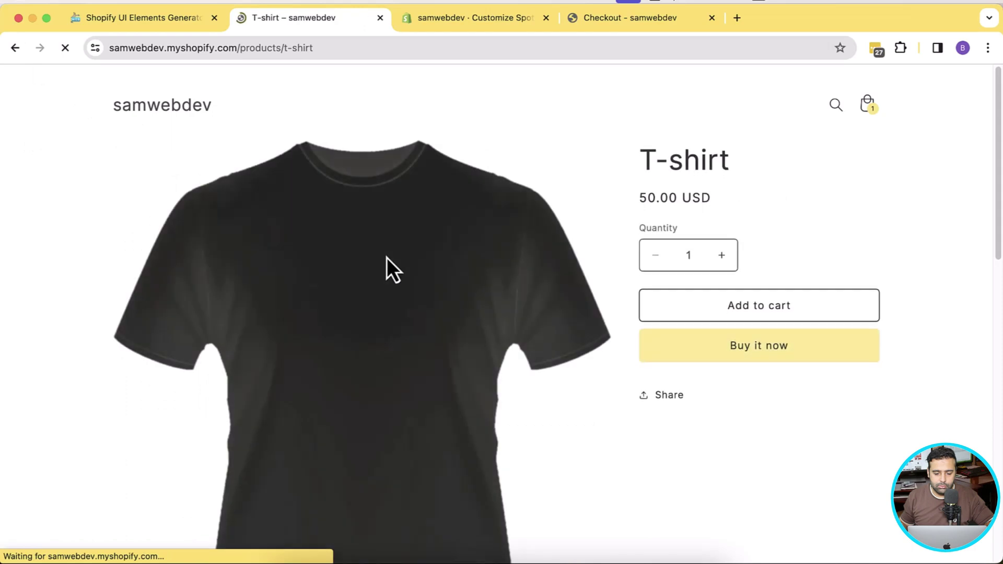
left_click(16, 50)
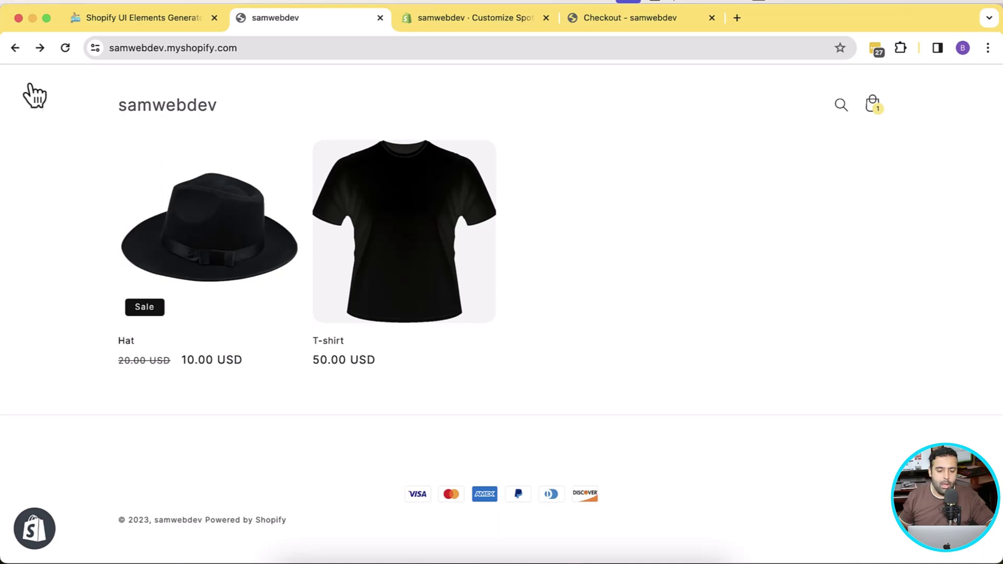
Step: Exit the theme editor and open the T-shirt product from the admin's product list
left_click(469, 21)
left_click(19, 83)
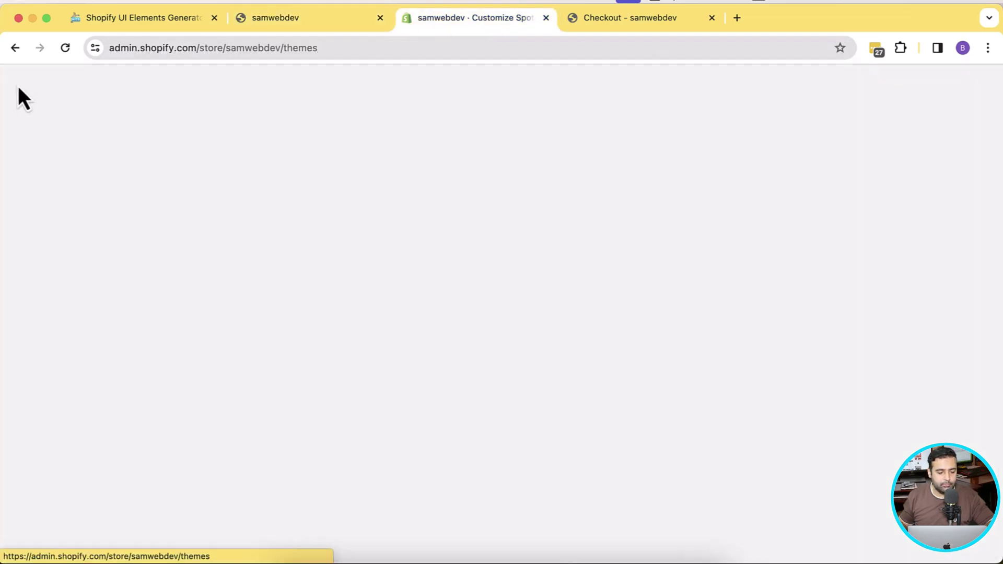
left_click(76, 164)
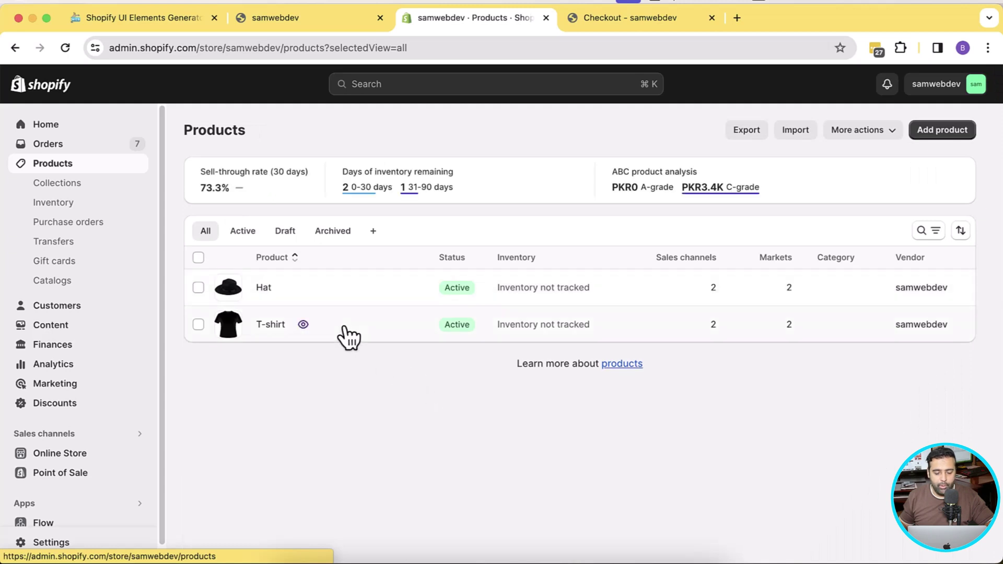
left_click(272, 329)
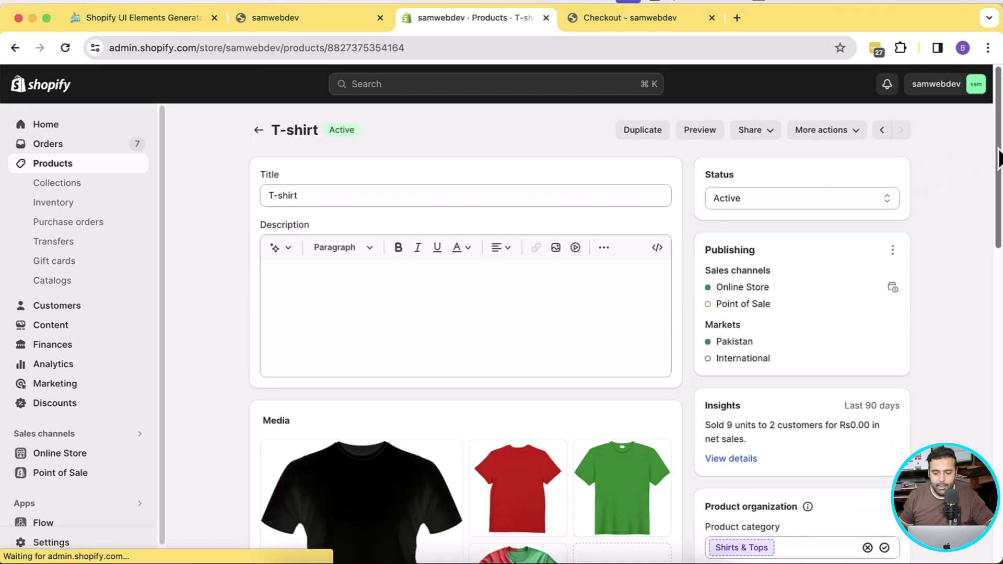
Step: Set the T-shirt's theme template to special, save the product, and preview its page
left_click_drag(997, 157, 993, 347)
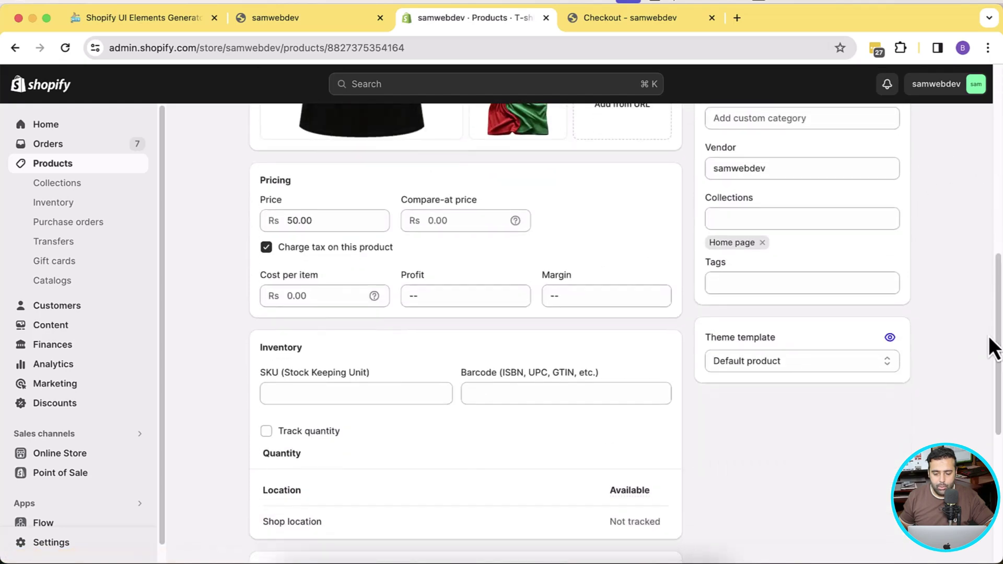
left_click(805, 366)
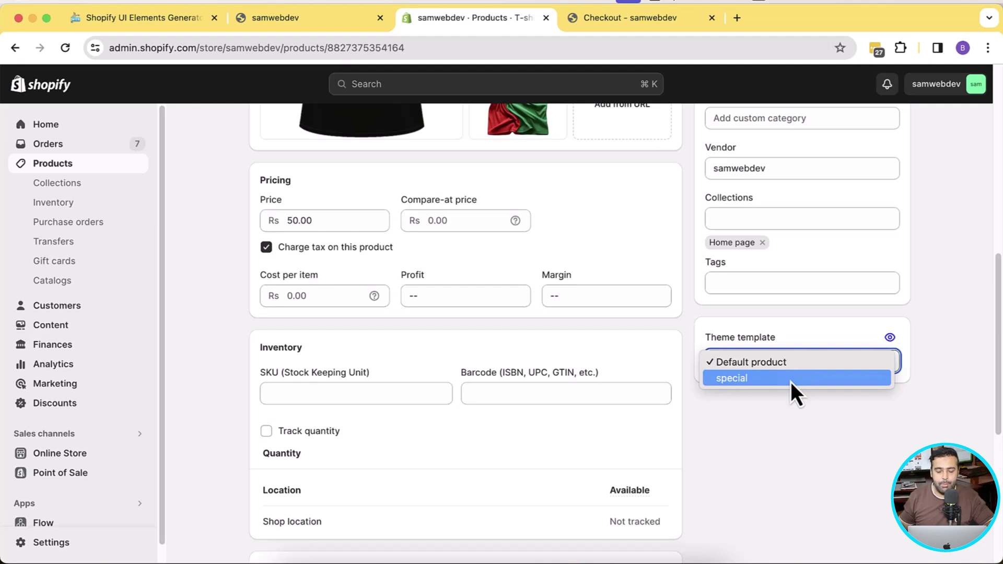
left_click(792, 379)
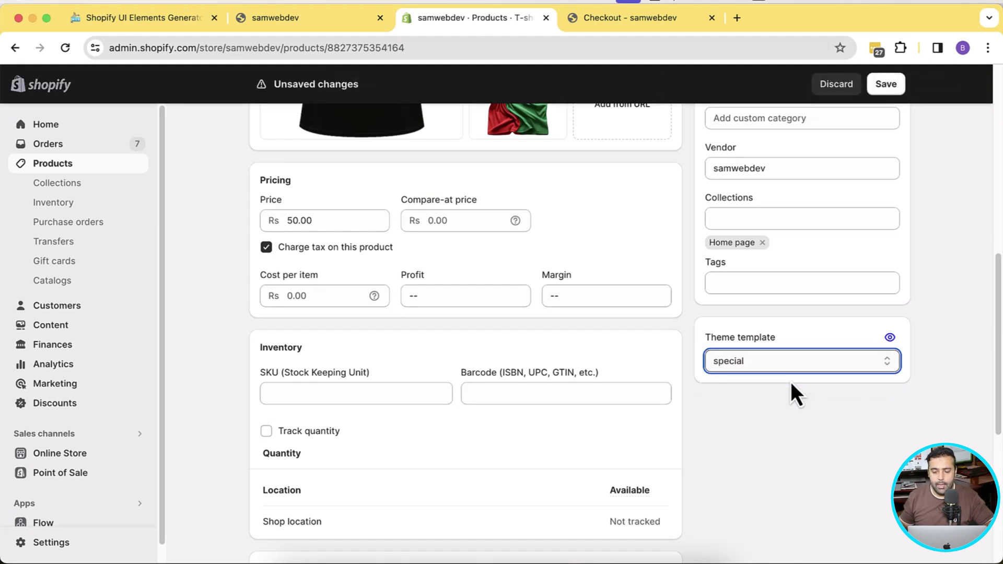
left_click(887, 85)
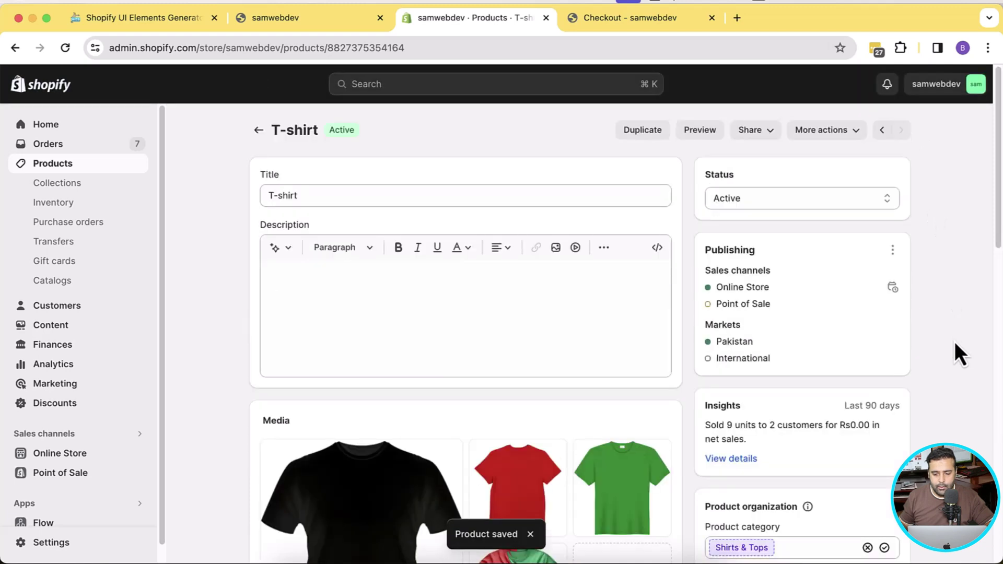
left_click(701, 132)
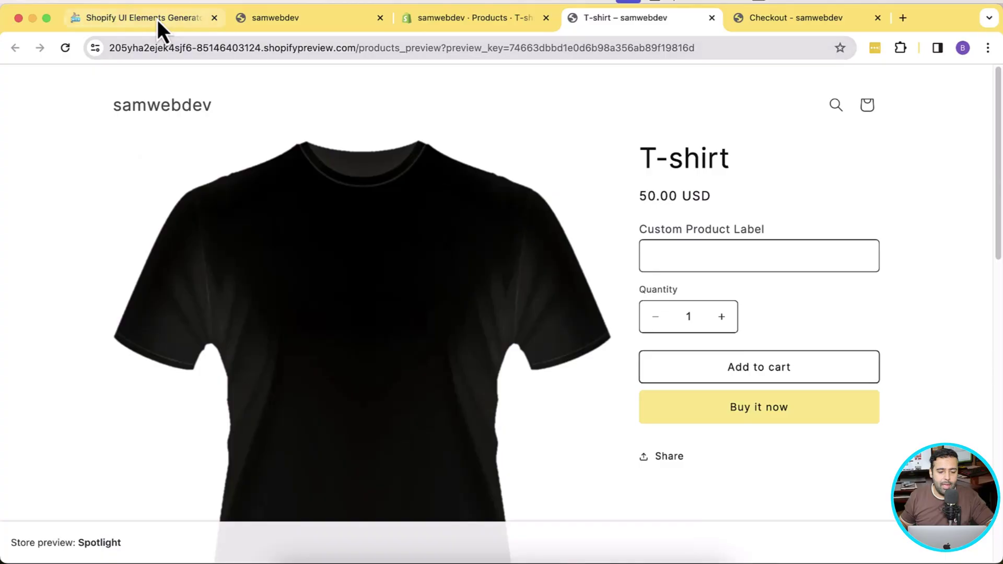
Step: Switch to the Shopify UI Elements Generator page and preview the custom field as a Checkbox field type
left_click(157, 21)
scroll(732, 240, "up", 3)
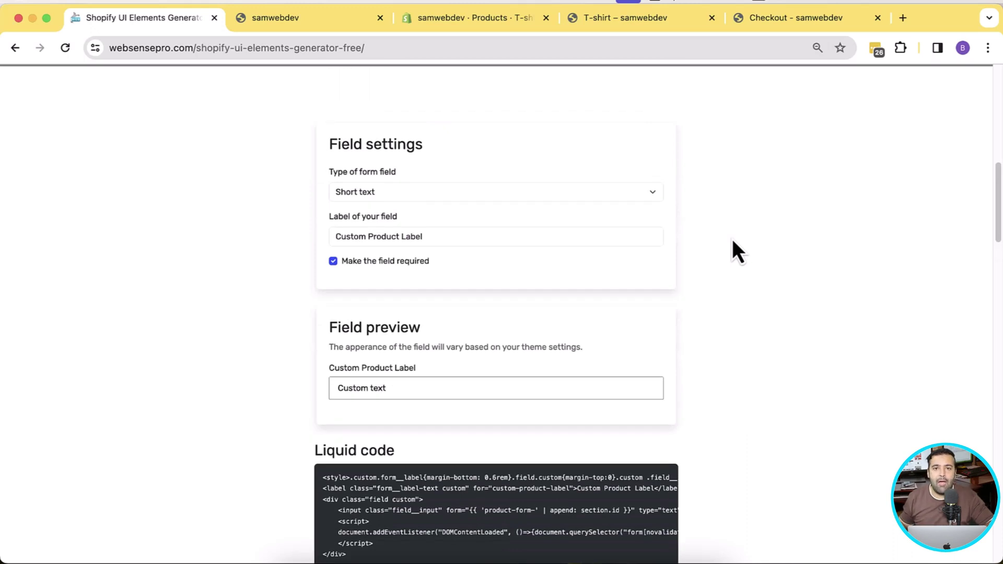
left_click(545, 199)
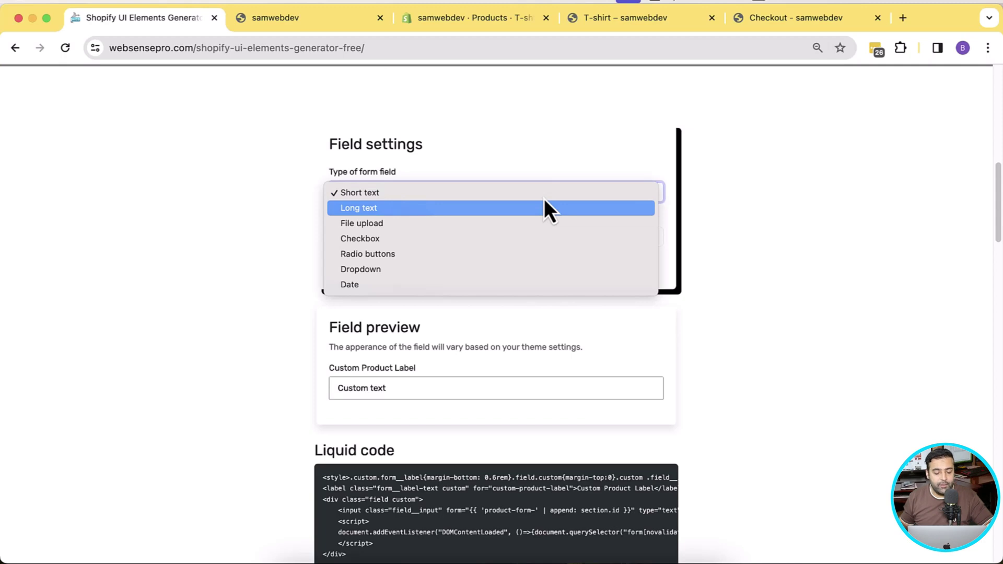
key("Down")
key("Down")
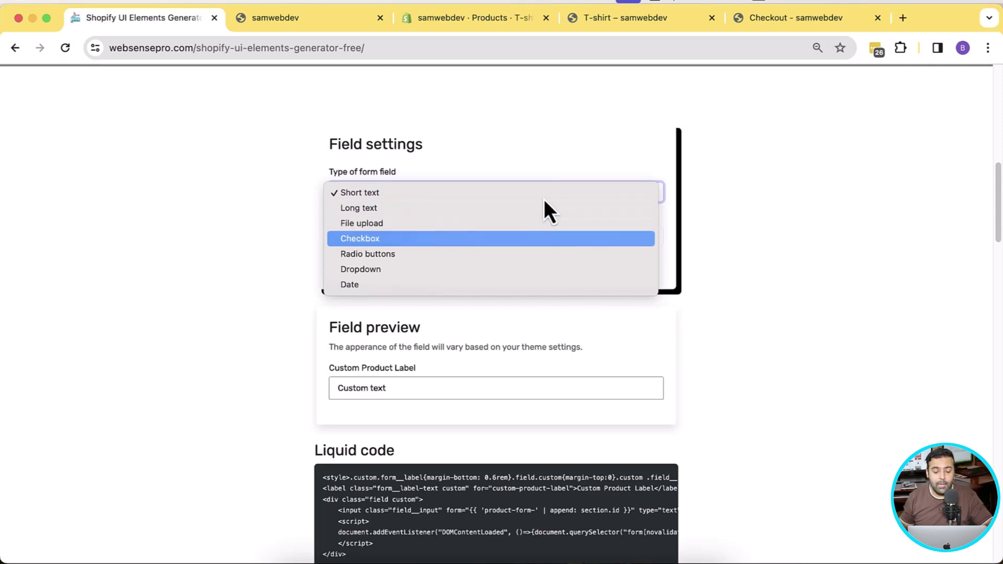
key("Return")
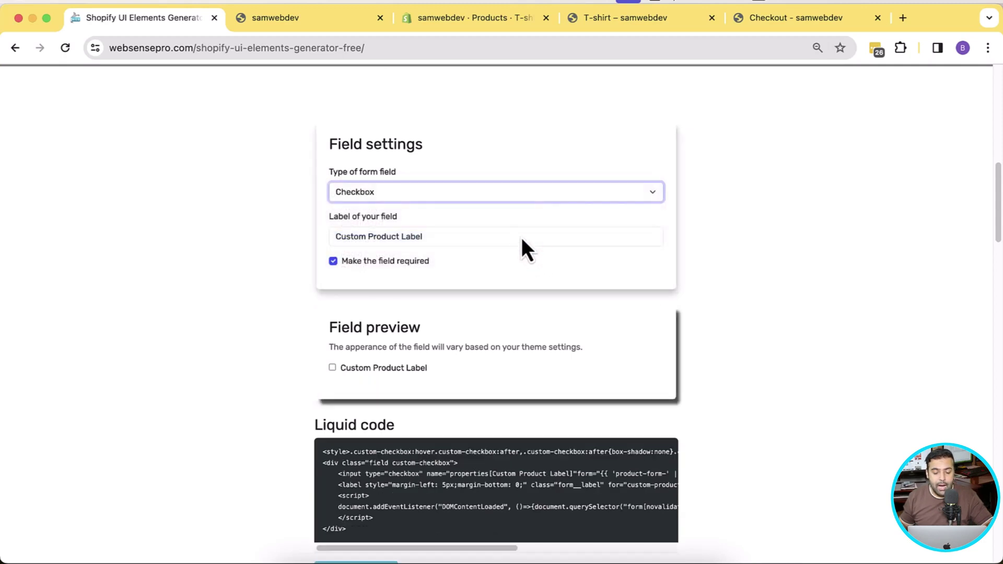
Step: Preview the Radio buttons version of the custom field and set the form field type to Dropdown
left_click(469, 198)
key("Escape")
left_click(534, 192)
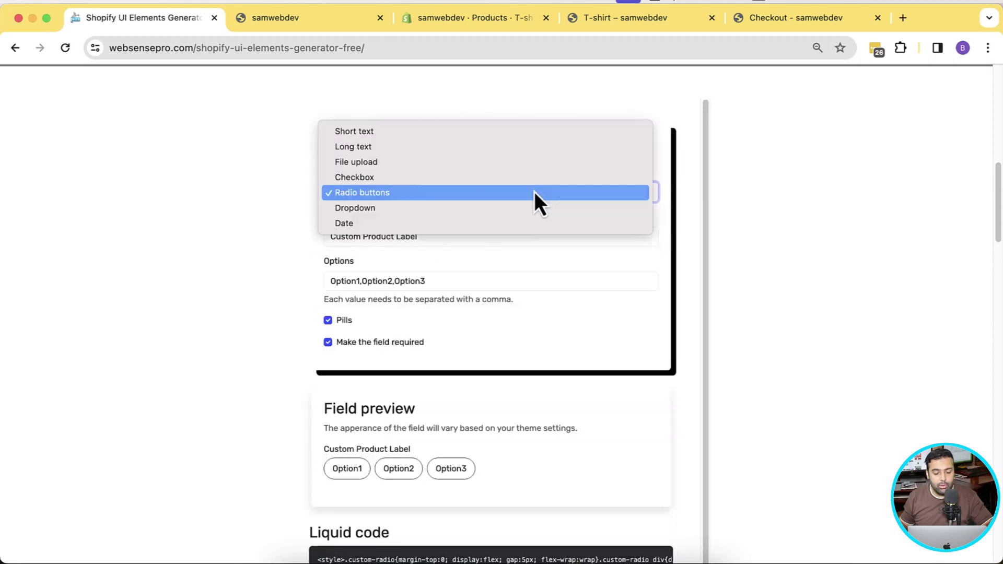
left_click(530, 206)
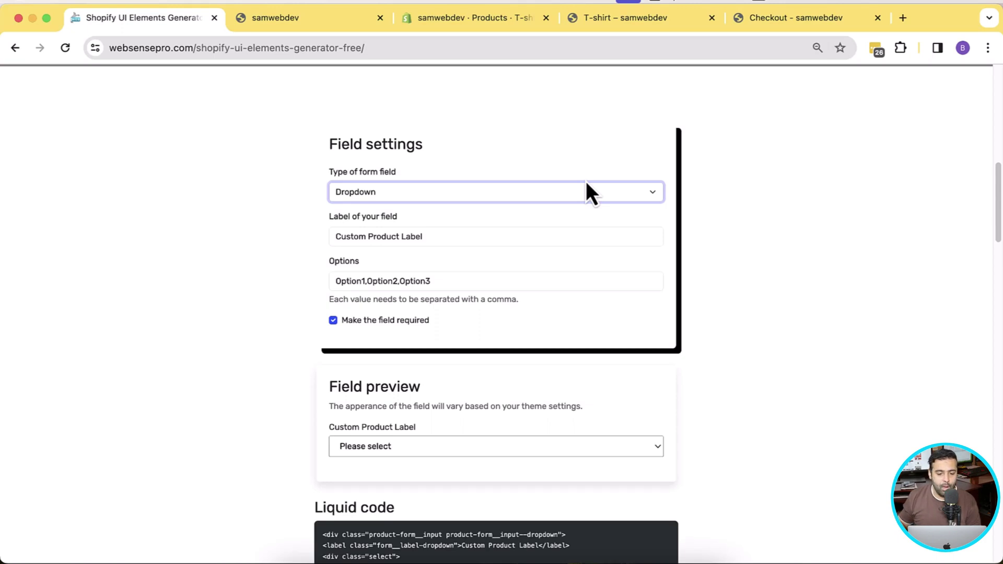
Step: Return to the Shopify admin and open the most recent order from the orders list
left_click(473, 18)
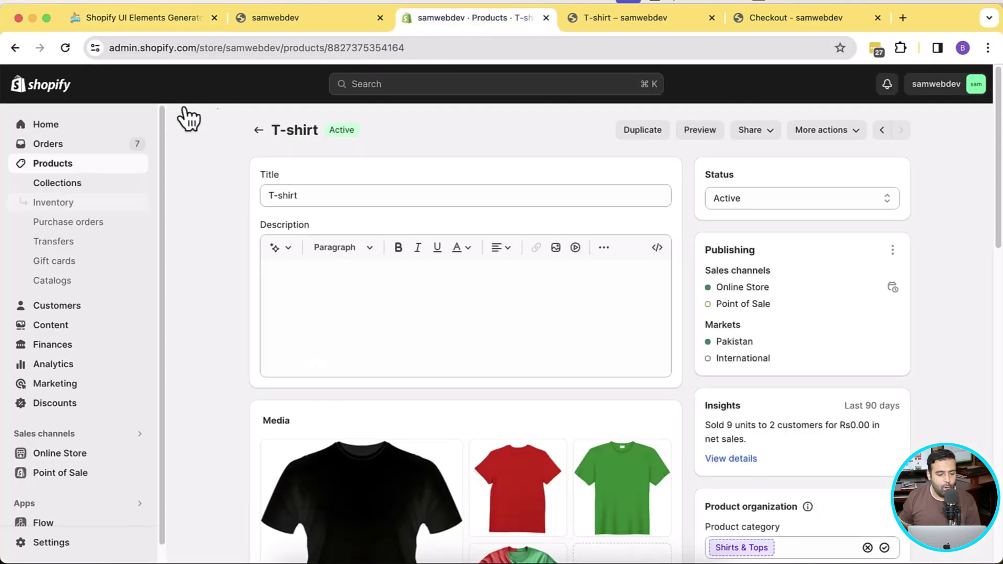
left_click(92, 145)
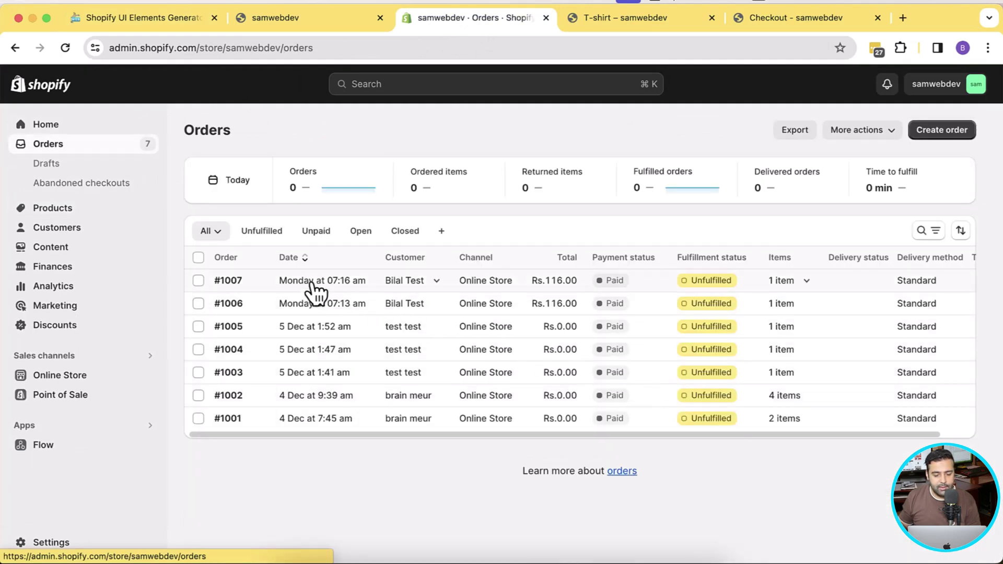
left_click(264, 282)
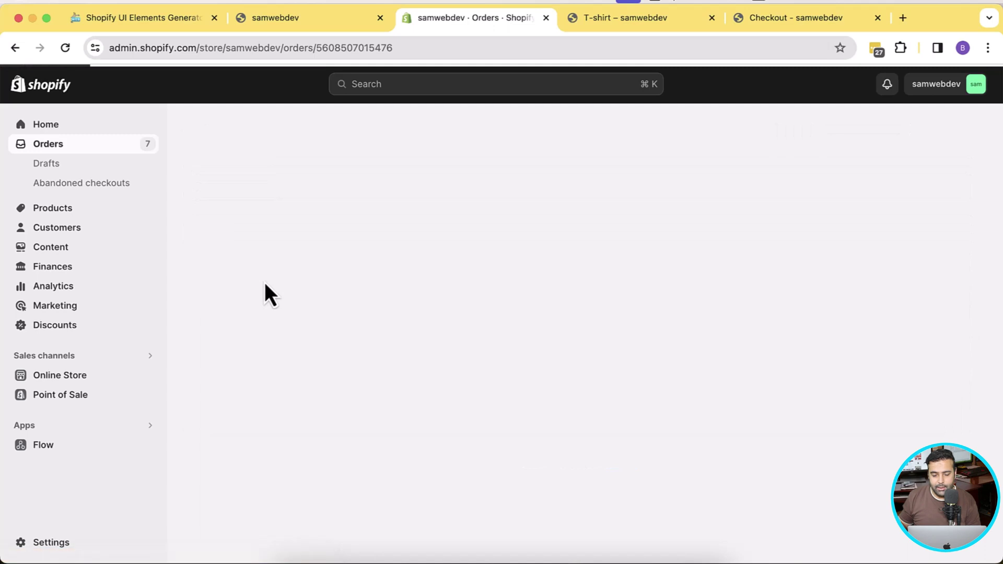